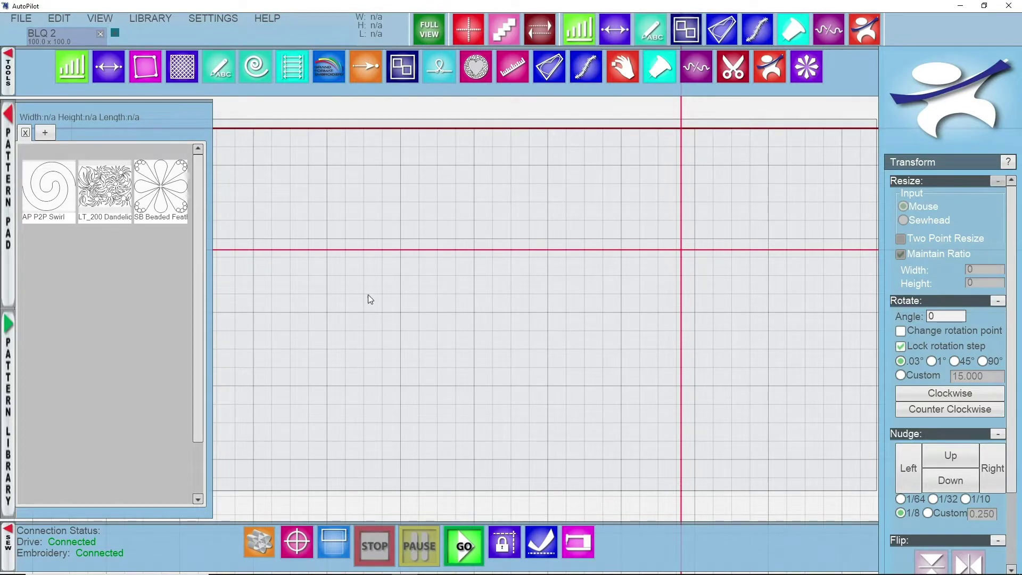
Step: Search the pattern library for 'p2p tra' and add Pearl Line P2P Triangle to the Pattern Pad
{"action": "left_click", "coordinate": [11, 370]}
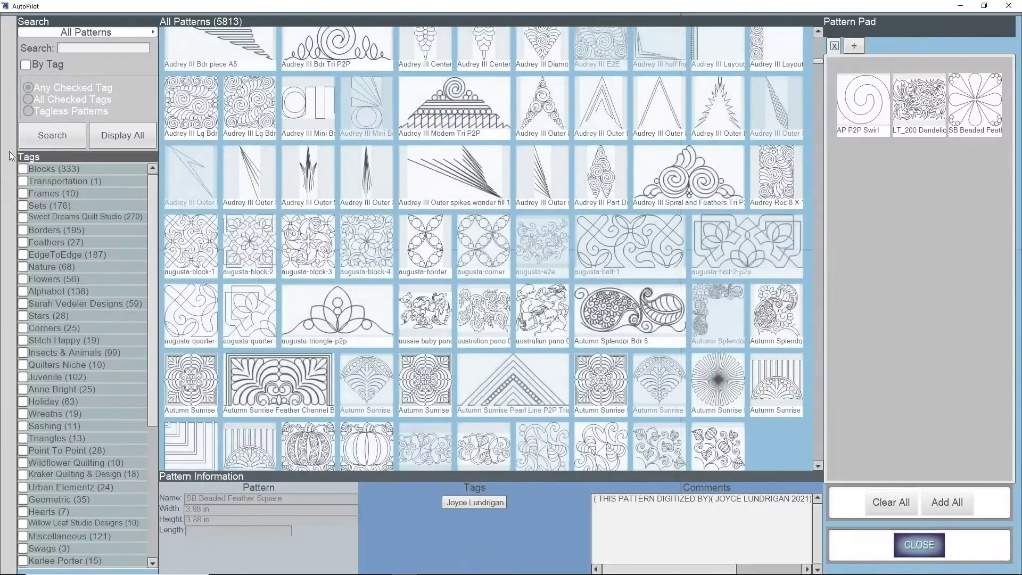
{"action": "left_click", "coordinate": [86, 48]}
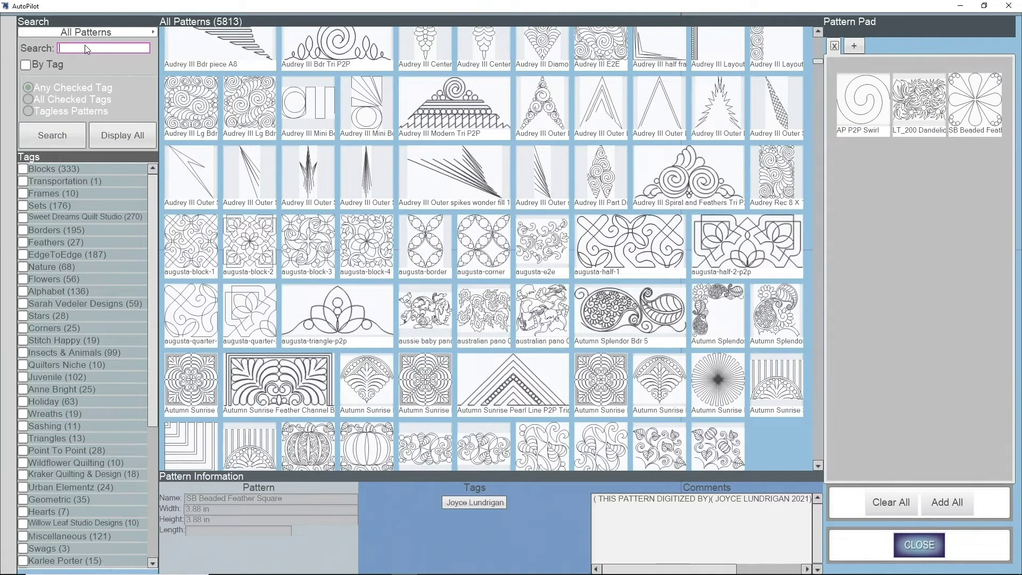
{"action": "type", "text": "p2p tra"}
{"action": "key", "text": "Return"}
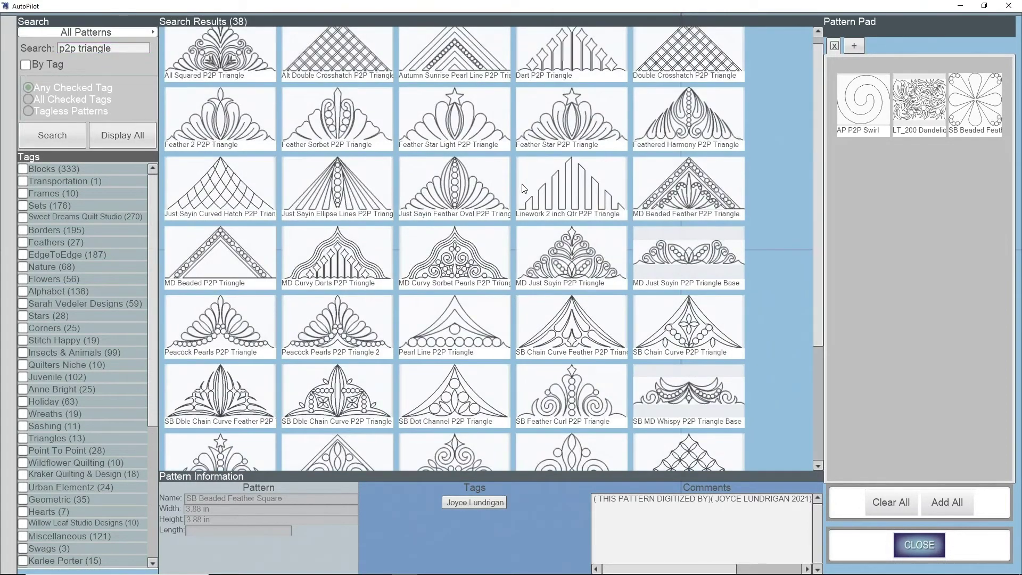
{"action": "scroll", "coordinate": [524, 189], "scroll_direction": "down", "scroll_amount": 1}
{"action": "scroll", "coordinate": [512, 185], "scroll_direction": "down", "scroll_amount": 4}
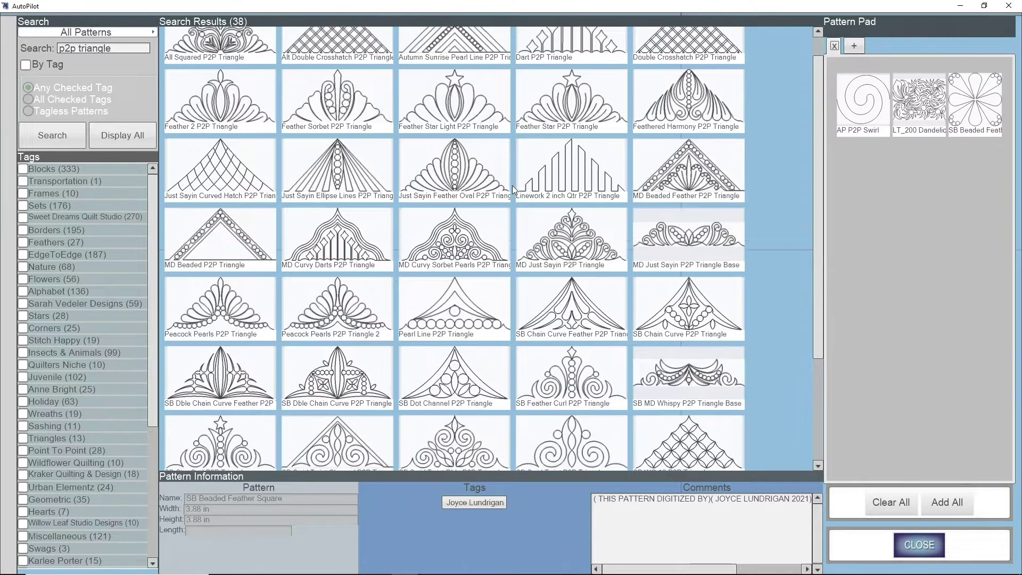
{"action": "scroll", "coordinate": [509, 190], "scroll_direction": "down", "scroll_amount": 2}
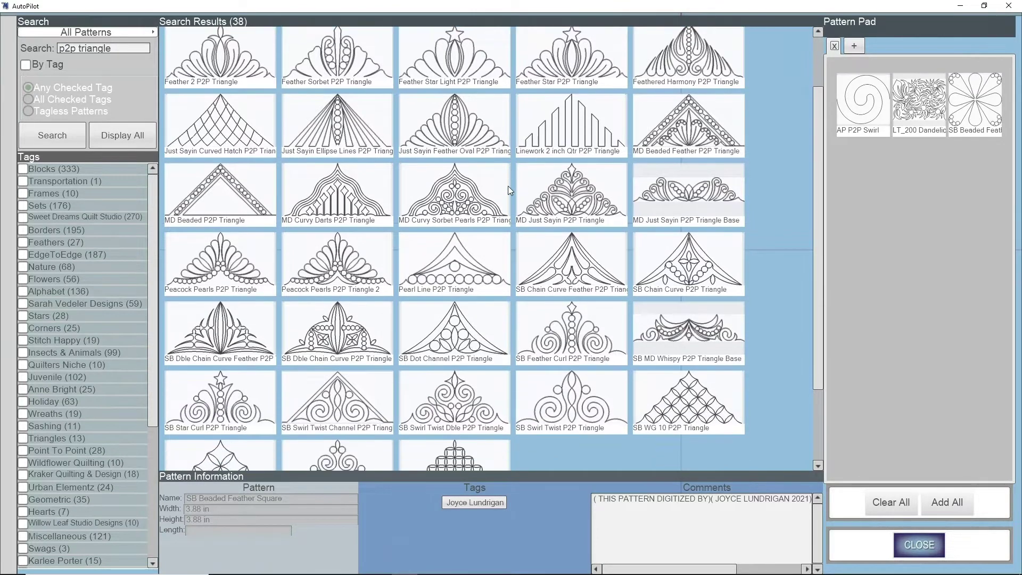
{"action": "scroll", "coordinate": [510, 190], "scroll_direction": "down", "scroll_amount": 2}
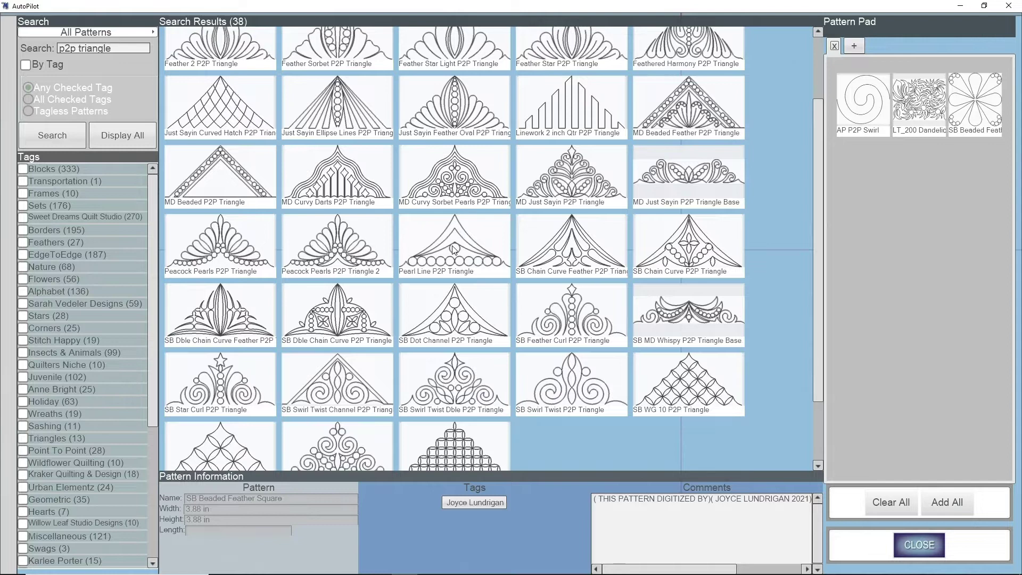
{"action": "double_click", "coordinate": [435, 249]}
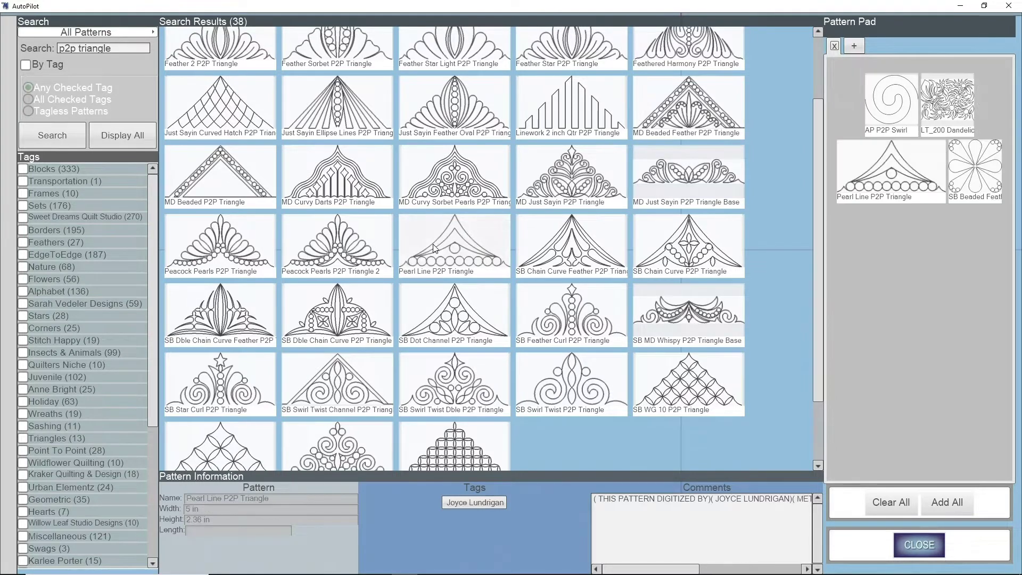
{"action": "left_click", "coordinate": [919, 544]}
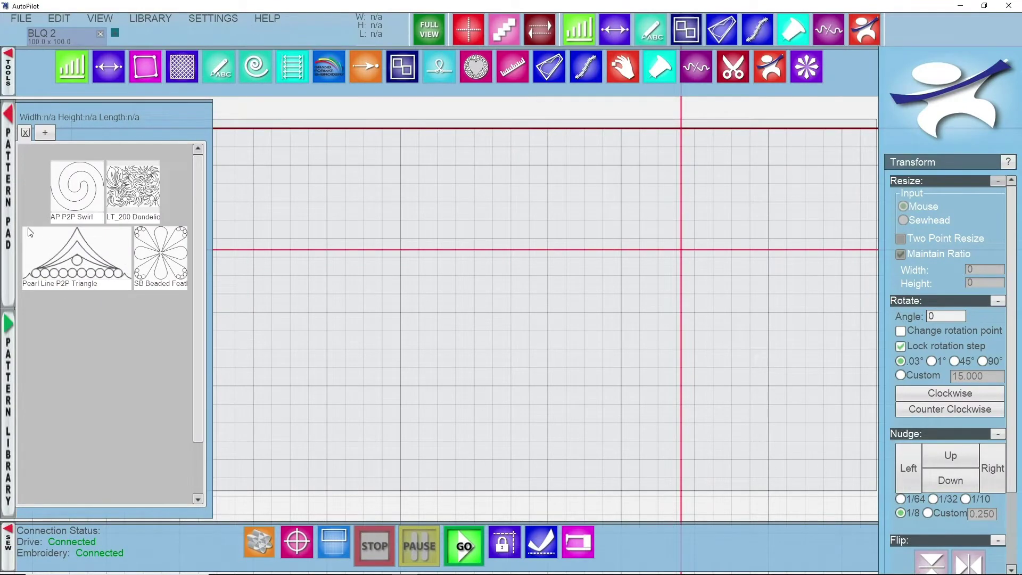
Step: Drop Pearl Line P2P Triangle onto the canvas at 4.999 by 2.363 and centre it in view
{"action": "left_click_drag", "start_coordinate": [62, 255], "coordinate": [490, 283]}
{"action": "scroll", "coordinate": [482, 279], "scroll_direction": "up", "scroll_amount": 4}
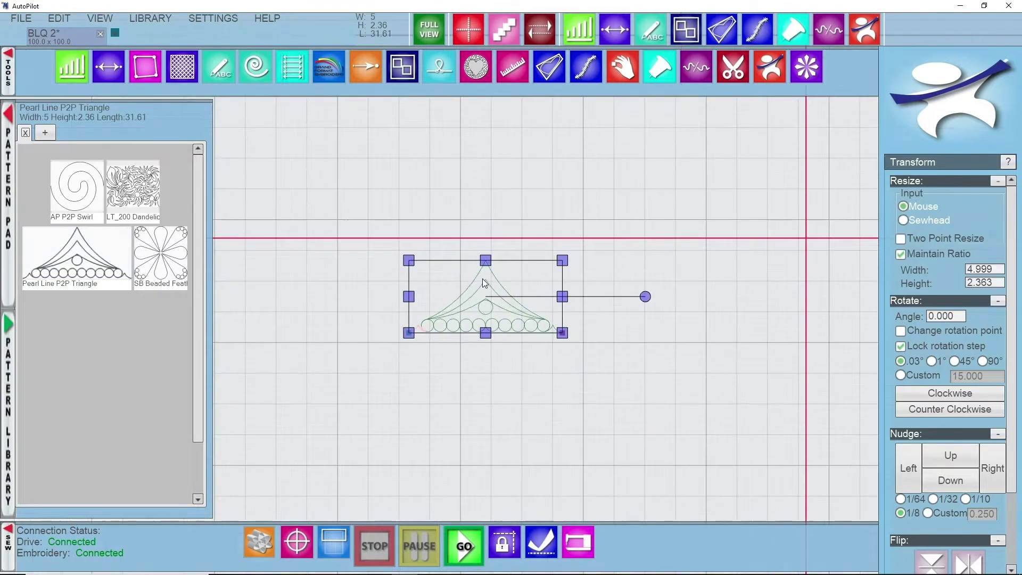
{"action": "scroll", "coordinate": [488, 235], "scroll_direction": "up", "scroll_amount": 3}
{"action": "left_click", "coordinate": [734, 261]}
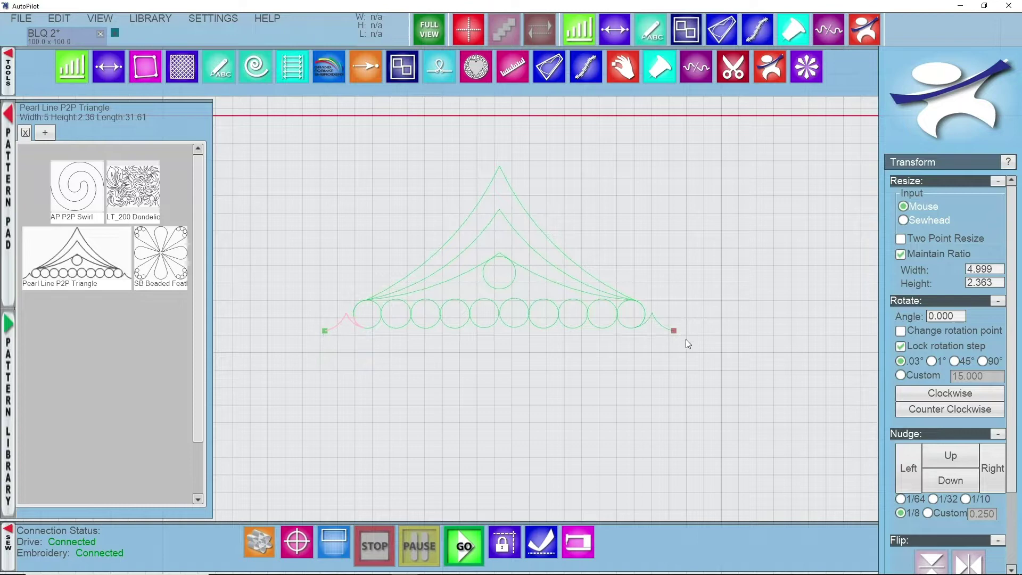
{"action": "scroll", "coordinate": [604, 337], "scroll_direction": "down", "scroll_amount": 2}
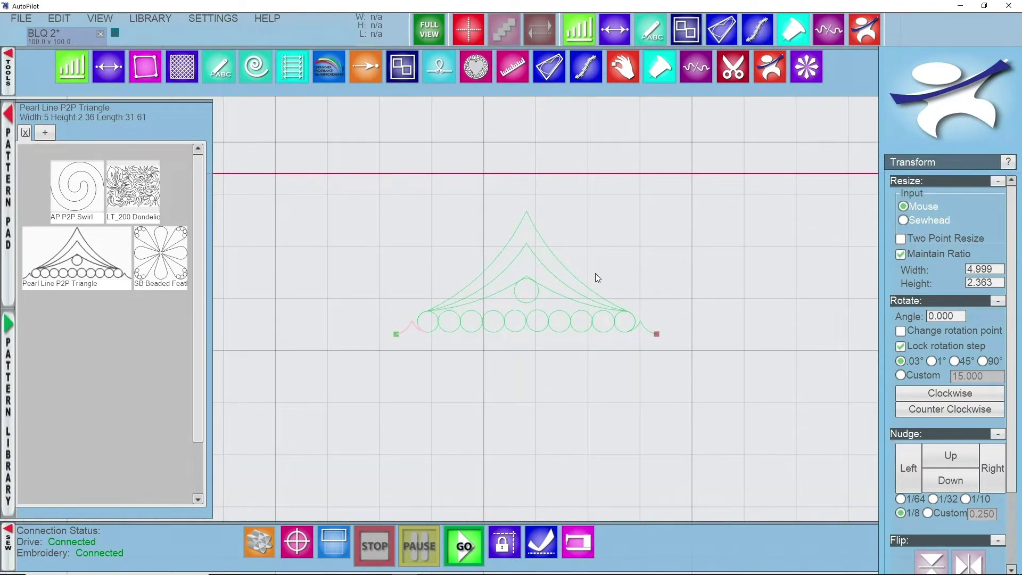
{"action": "left_click_drag", "start_coordinate": [595, 273], "coordinate": [598, 282]}
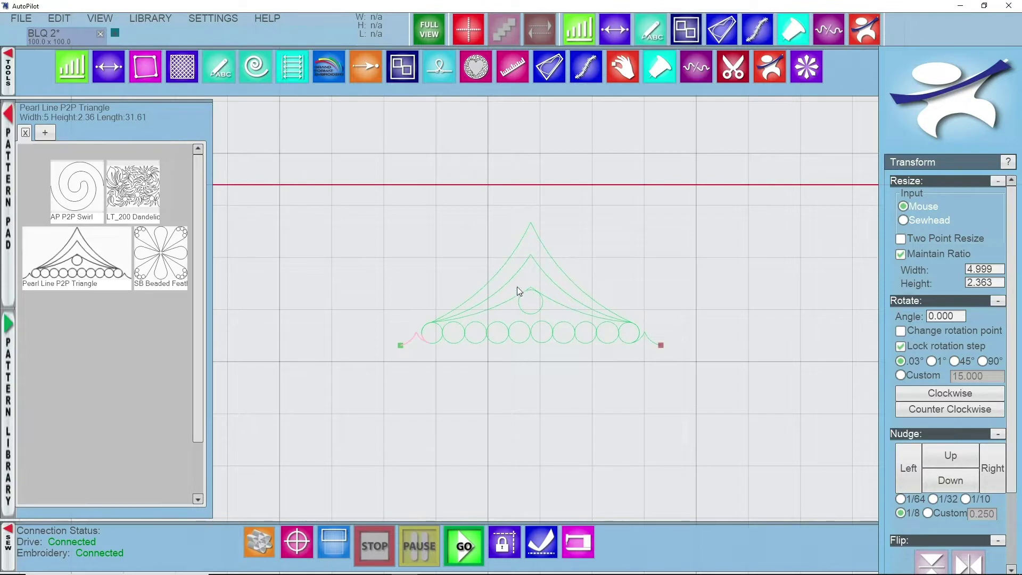
Step: Zoom out the canvas around the triangle to lay out the square block boundary
{"action": "scroll", "coordinate": [508, 287], "scroll_direction": "down", "scroll_amount": 2}
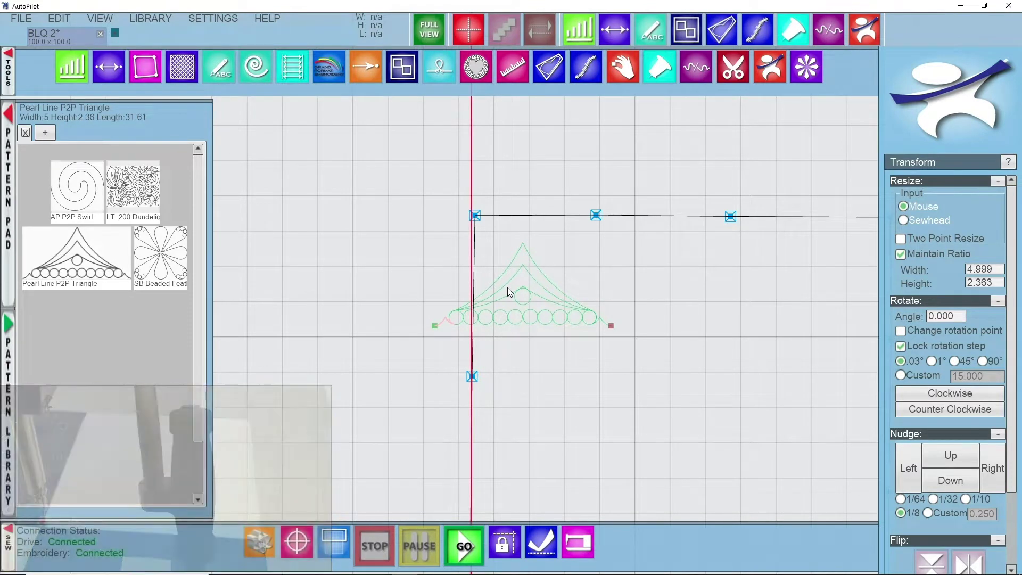
{"action": "scroll", "coordinate": [380, 218], "scroll_direction": "down", "scroll_amount": 2}
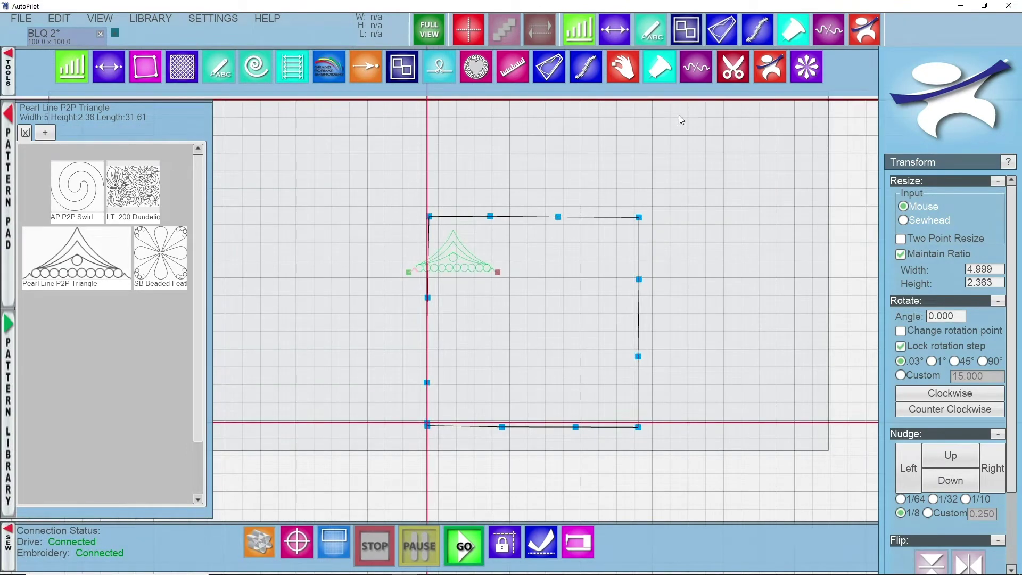
Step: Finish the pins into a square block outline, then remove all pin markers
{"action": "left_click", "coordinate": [798, 41]}
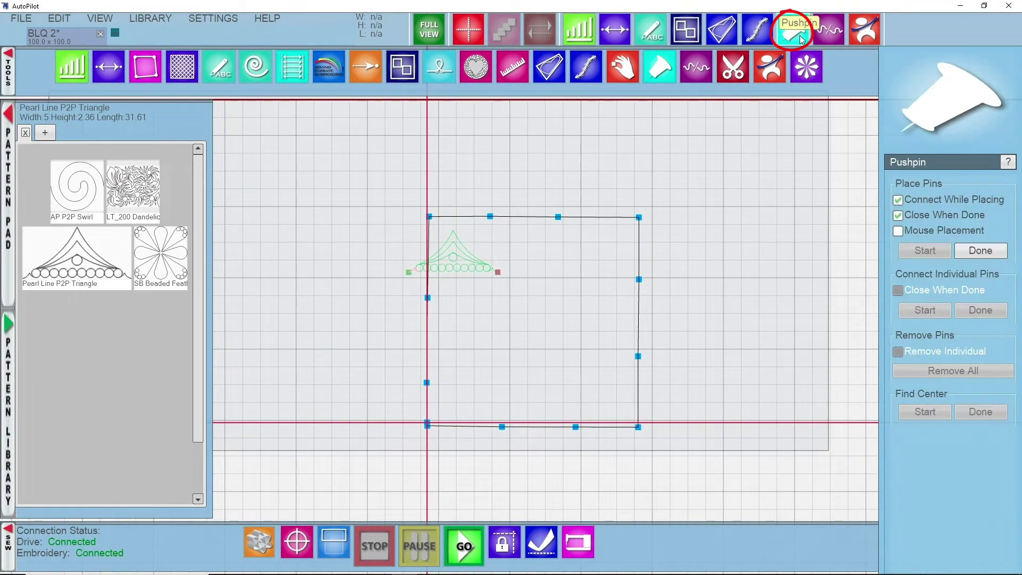
{"action": "left_click", "coordinate": [984, 253]}
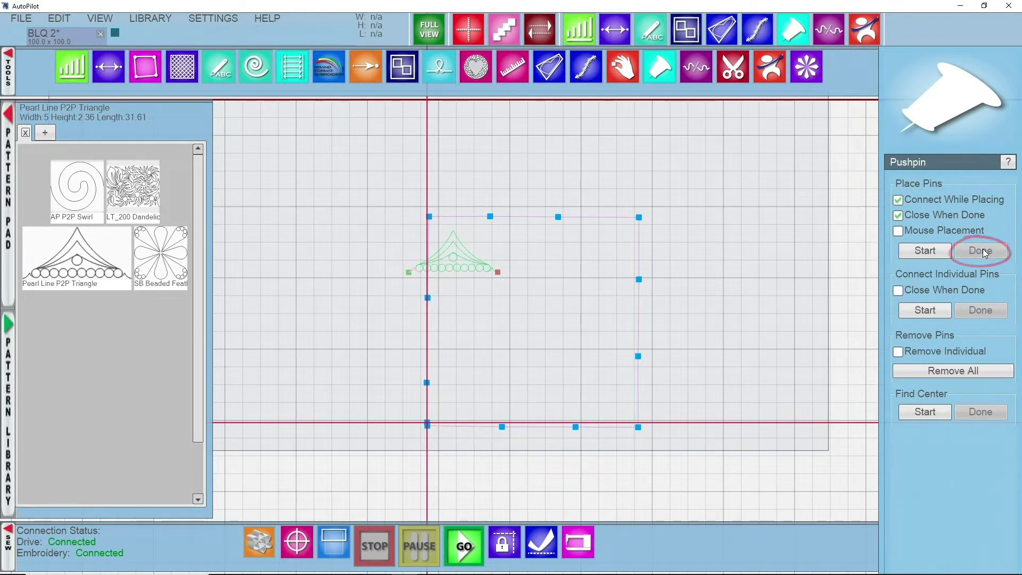
{"action": "left_click", "coordinate": [961, 374]}
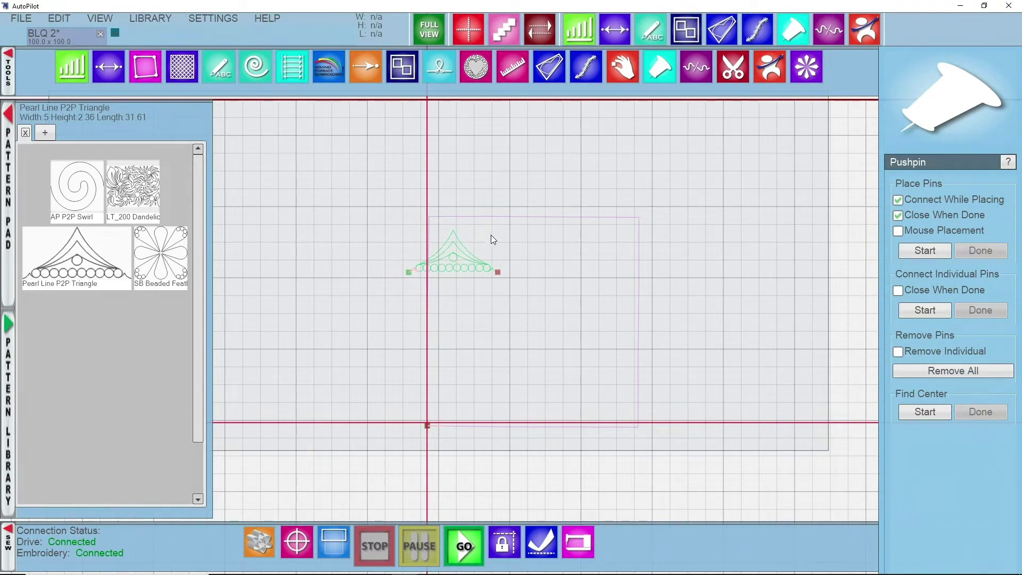
{"action": "left_click_drag", "start_coordinate": [655, 181], "coordinate": [695, 148]}
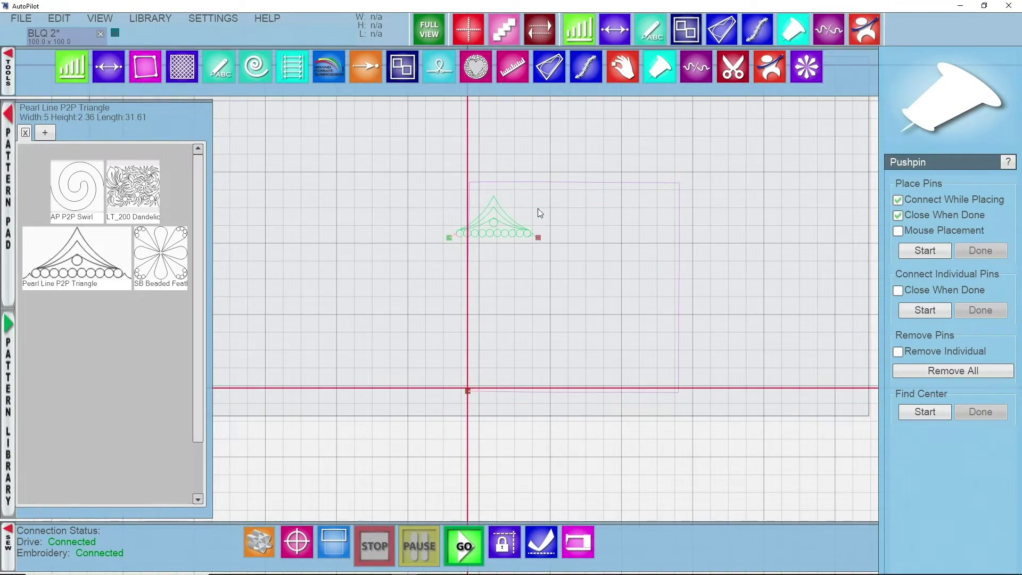
Step: Switch to Transform and open AutoFit with Sewhead as the input
{"action": "left_click", "coordinate": [864, 32]}
{"action": "left_click", "coordinate": [863, 42]}
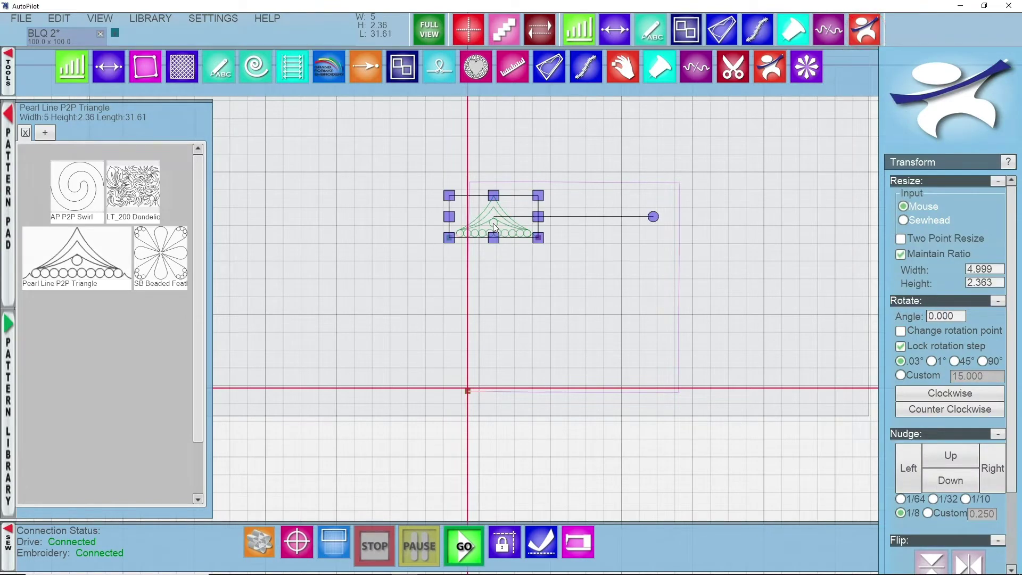
{"action": "left_click", "coordinate": [622, 36]}
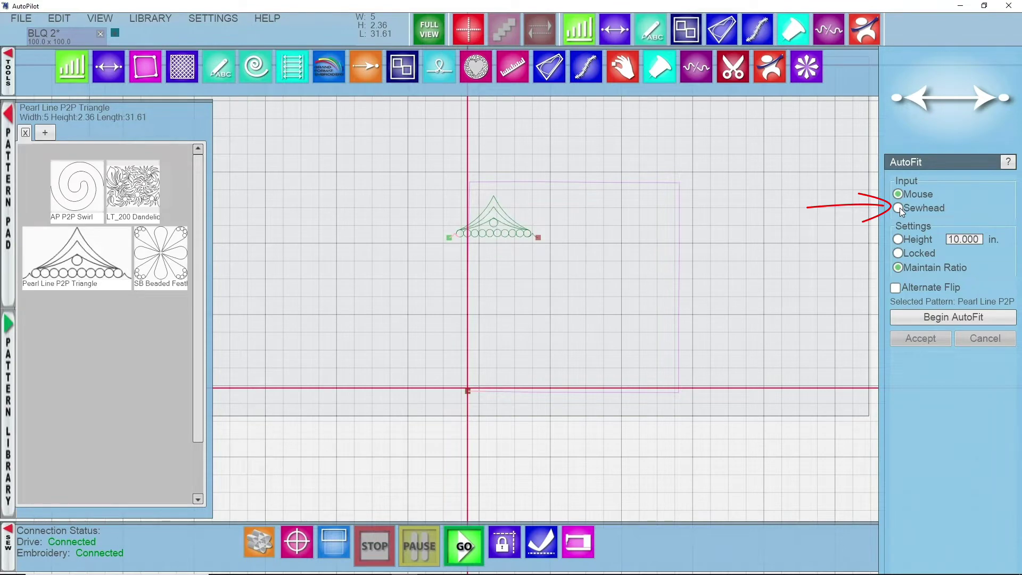
{"action": "left_click", "coordinate": [899, 207]}
Step: Begin AutoFit so four Pearl Line triangles fill the 10-inch square block
{"action": "left_click", "coordinate": [956, 320]}
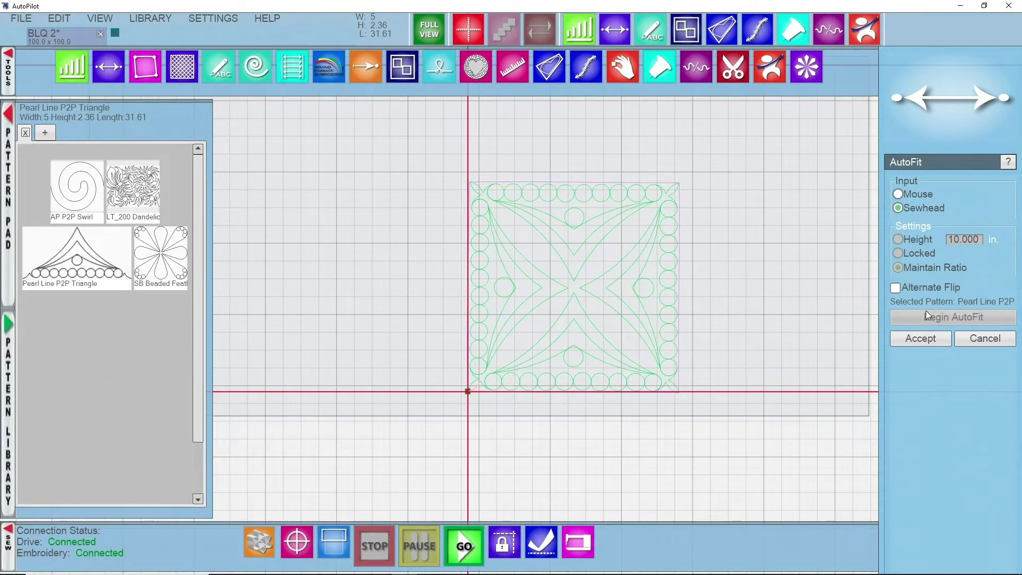
Step: Accept the AutoFit and select the resulting 11.871 by 11.842 block pattern
{"action": "left_click", "coordinate": [924, 338]}
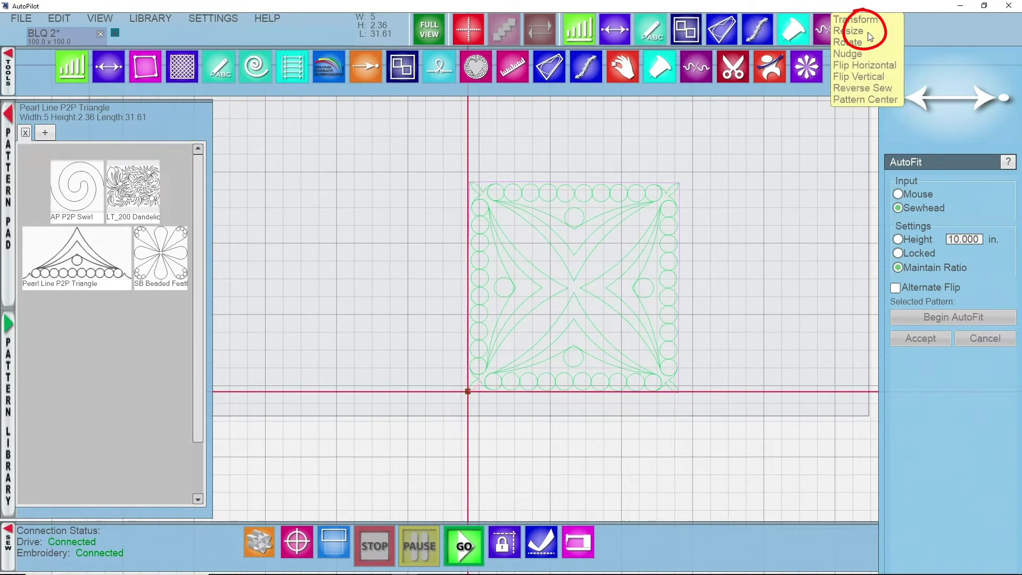
{"action": "left_click", "coordinate": [870, 36]}
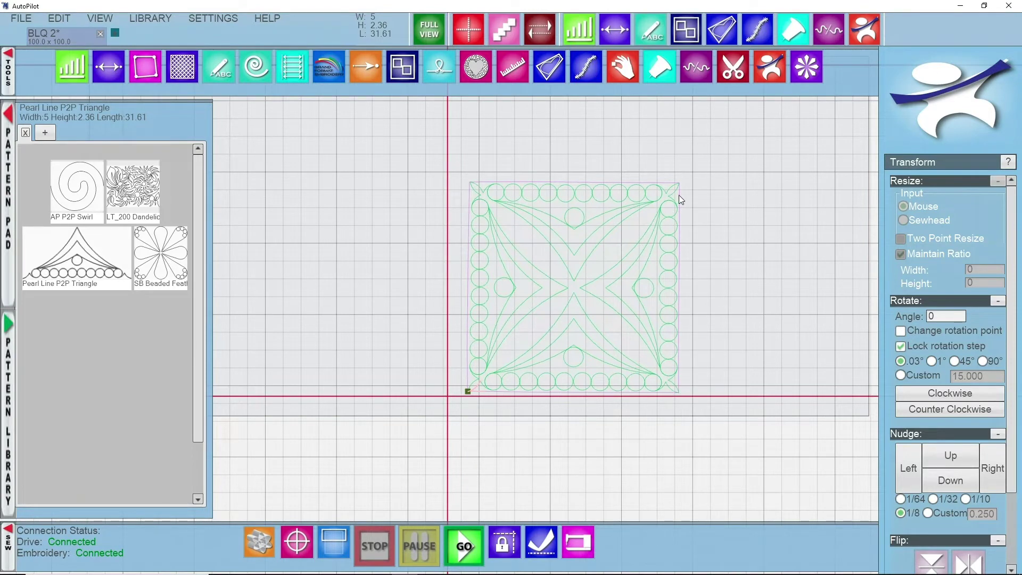
{"action": "scroll", "coordinate": [683, 192], "scroll_direction": "up", "scroll_amount": 2}
{"action": "scroll", "coordinate": [591, 186], "scroll_direction": "up", "scroll_amount": 1}
{"action": "scroll", "coordinate": [341, 171], "scroll_direction": "down", "scroll_amount": 1}
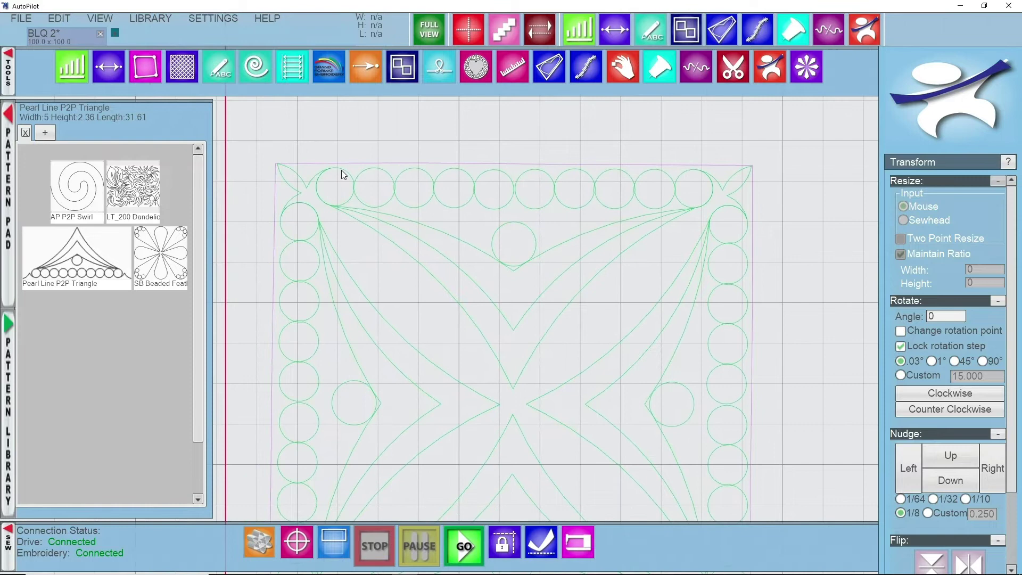
{"action": "scroll", "coordinate": [343, 175], "scroll_direction": "down", "scroll_amount": 3}
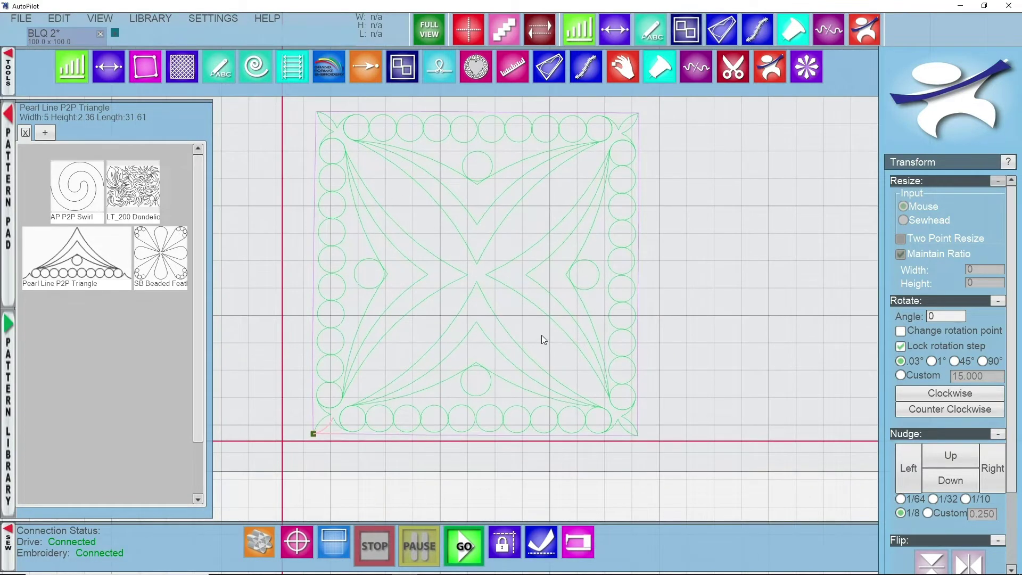
{"action": "left_click", "coordinate": [491, 318]}
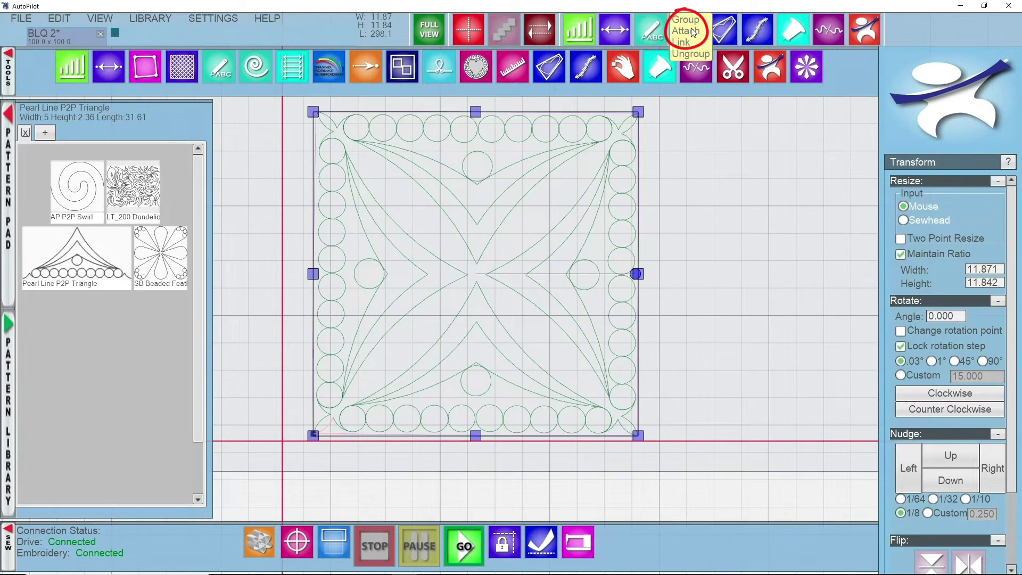
Step: Ungroup the block and check the lower, right, top and left triangles individually
{"action": "left_click", "coordinate": [691, 28]}
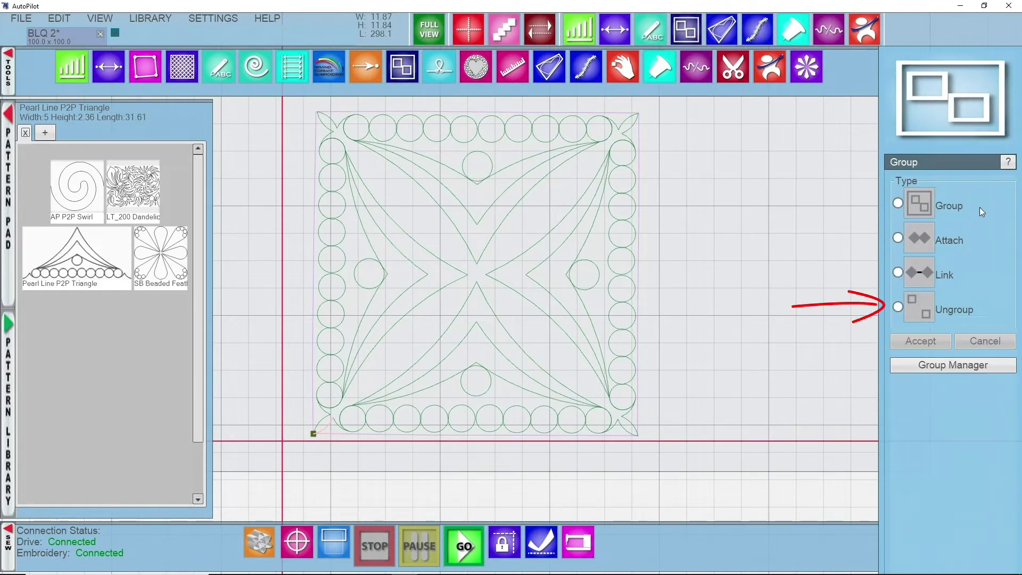
{"action": "left_click", "coordinate": [910, 305]}
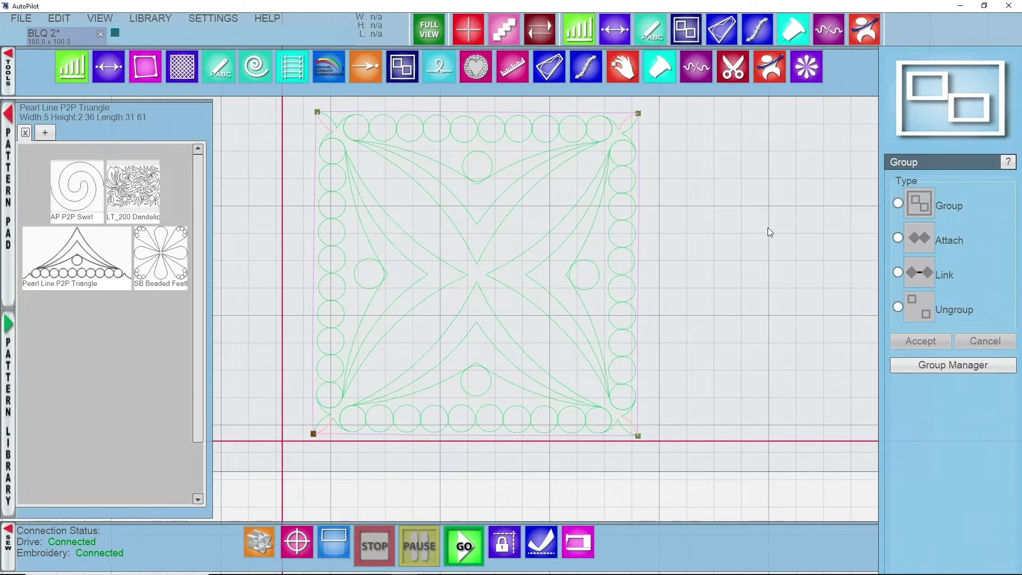
{"action": "left_click", "coordinate": [864, 28]}
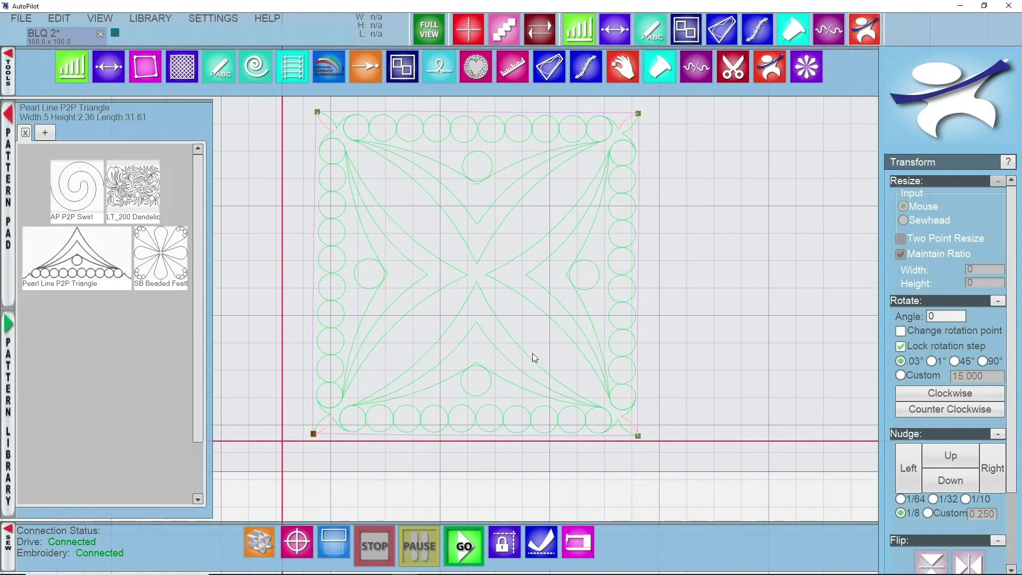
{"action": "left_click", "coordinate": [484, 353]}
{"action": "left_click", "coordinate": [556, 264]}
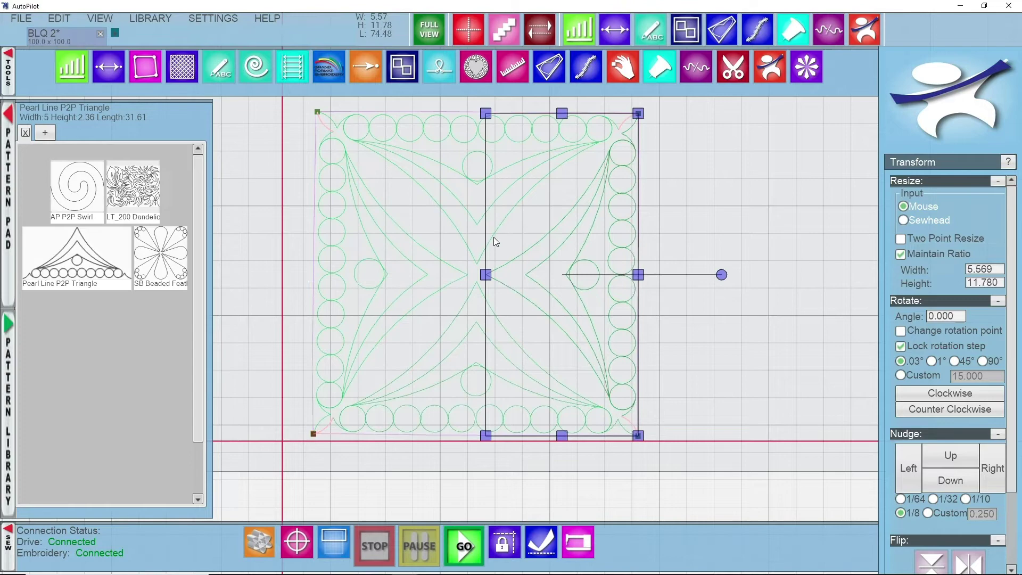
{"action": "left_click", "coordinate": [465, 218]}
{"action": "left_click", "coordinate": [394, 286]}
{"action": "scroll", "coordinate": [480, 278], "scroll_direction": "up", "scroll_amount": 2}
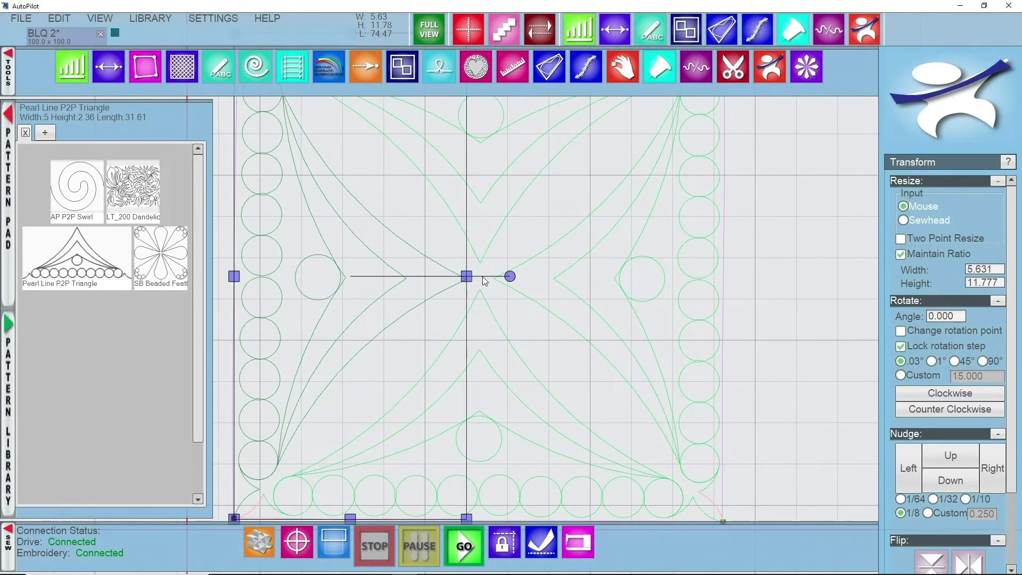
Step: Unlock the block pattern from its right-click menu
{"action": "scroll", "coordinate": [482, 276], "scroll_direction": "down", "scroll_amount": 2}
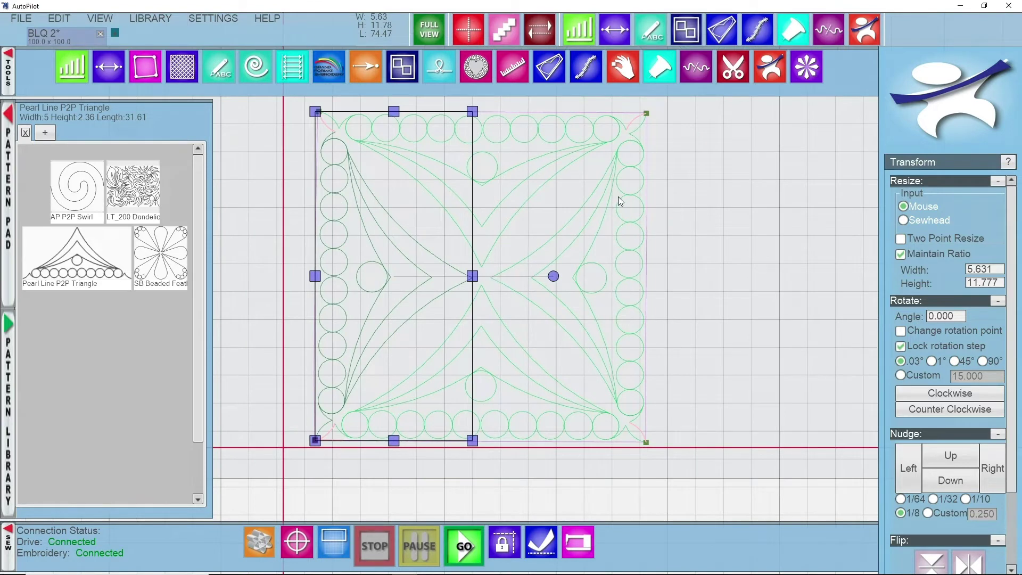
{"action": "left_click", "coordinate": [701, 189]}
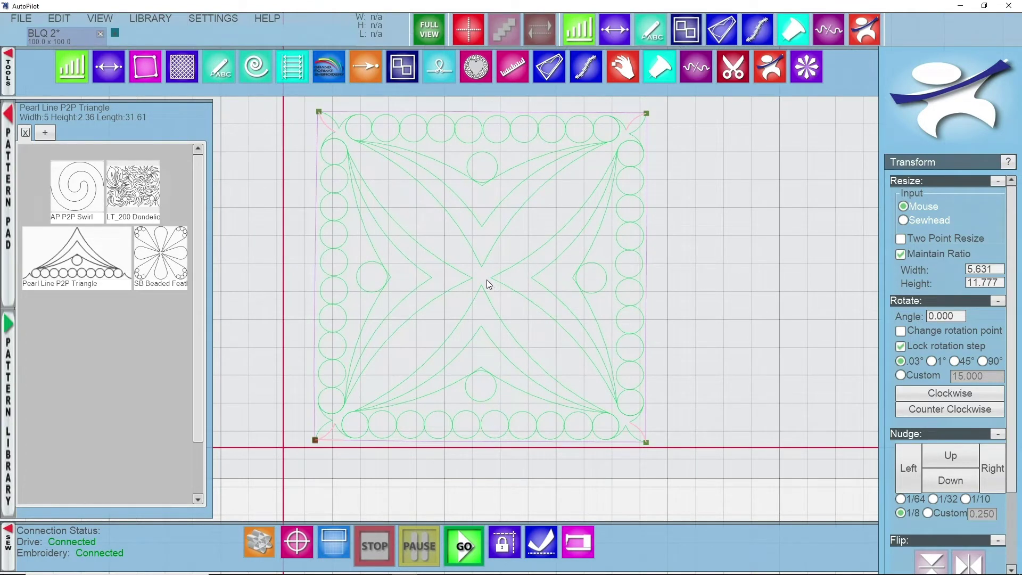
{"action": "right_click", "coordinate": [648, 144]}
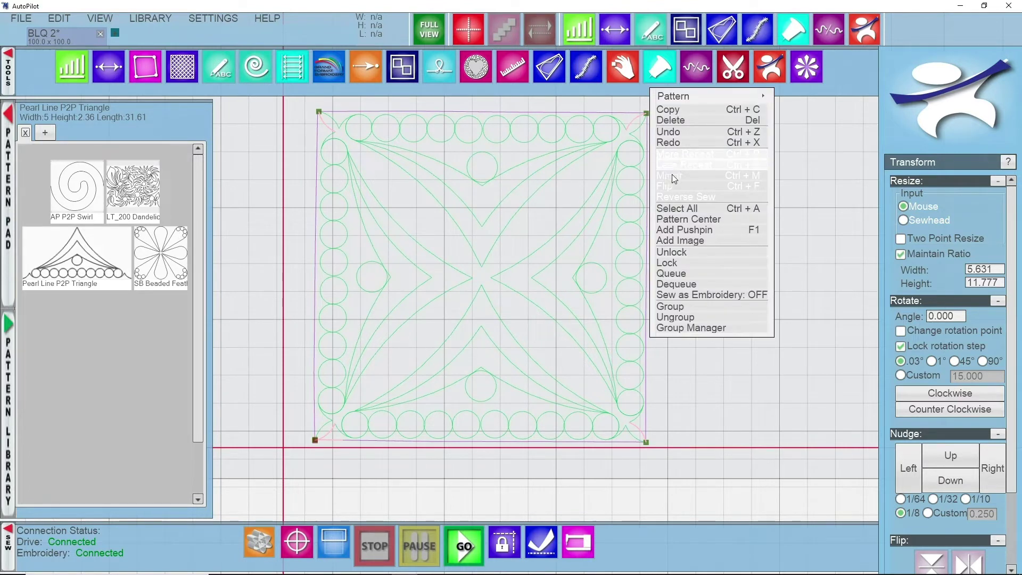
{"action": "left_click", "coordinate": [686, 254]}
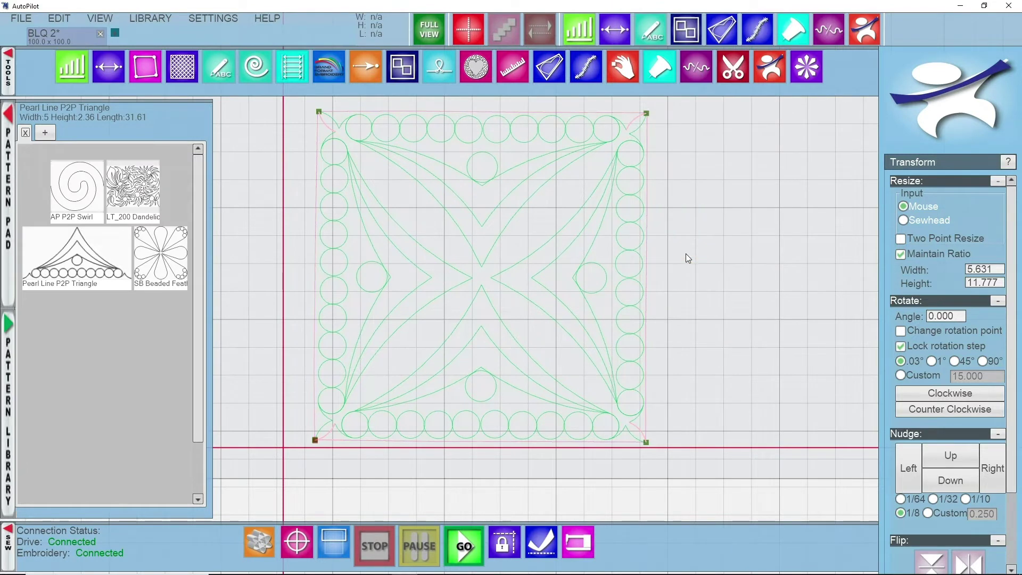
Step: Show the Pattern Crosshair at the block's true centre
{"action": "left_click", "coordinate": [648, 142]}
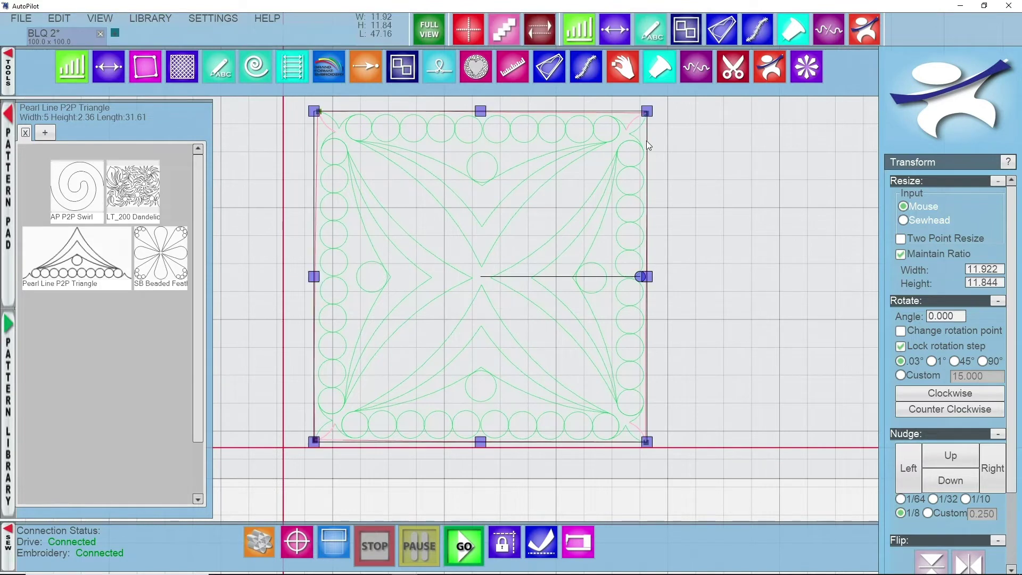
{"action": "left_click", "coordinate": [468, 30]}
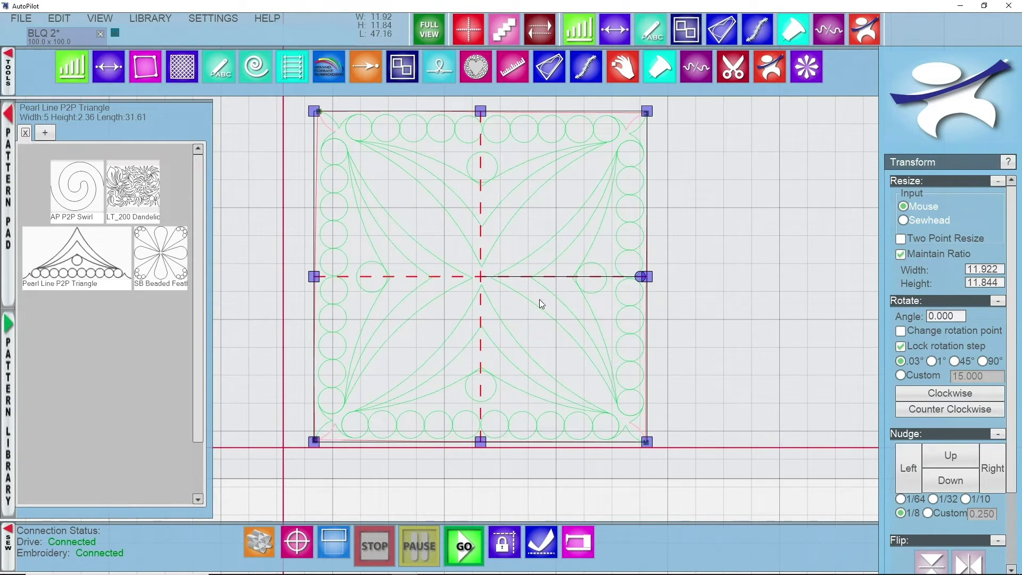
{"action": "left_click", "coordinate": [684, 257]}
Step: Stretch the lower triangle's apex up to the centre, making it 11.864 by 5.928
{"action": "scroll", "coordinate": [480, 287], "scroll_direction": "up", "scroll_amount": 4}
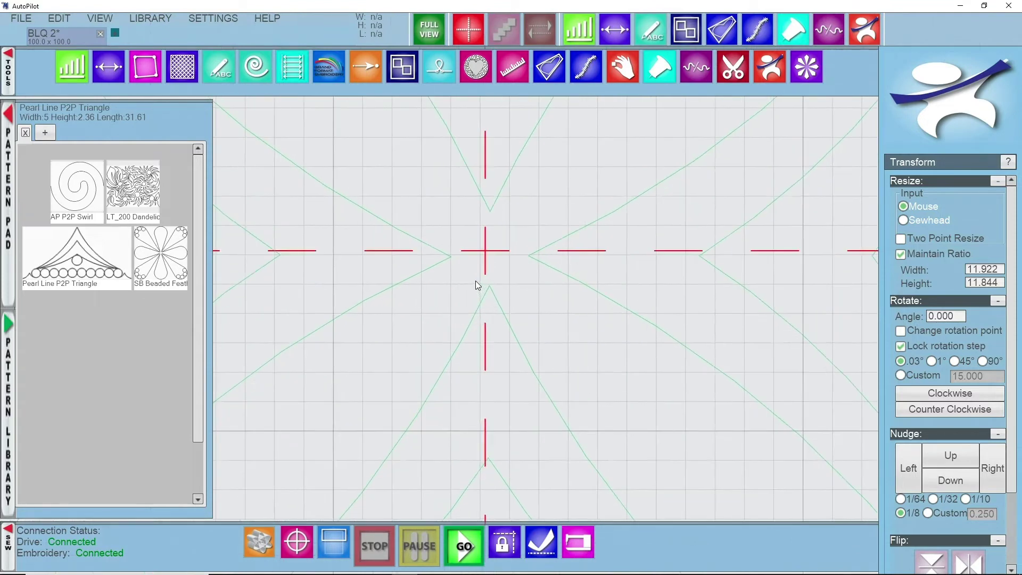
{"action": "scroll", "coordinate": [477, 286], "scroll_direction": "up", "scroll_amount": 2}
{"action": "left_click", "coordinate": [490, 313]}
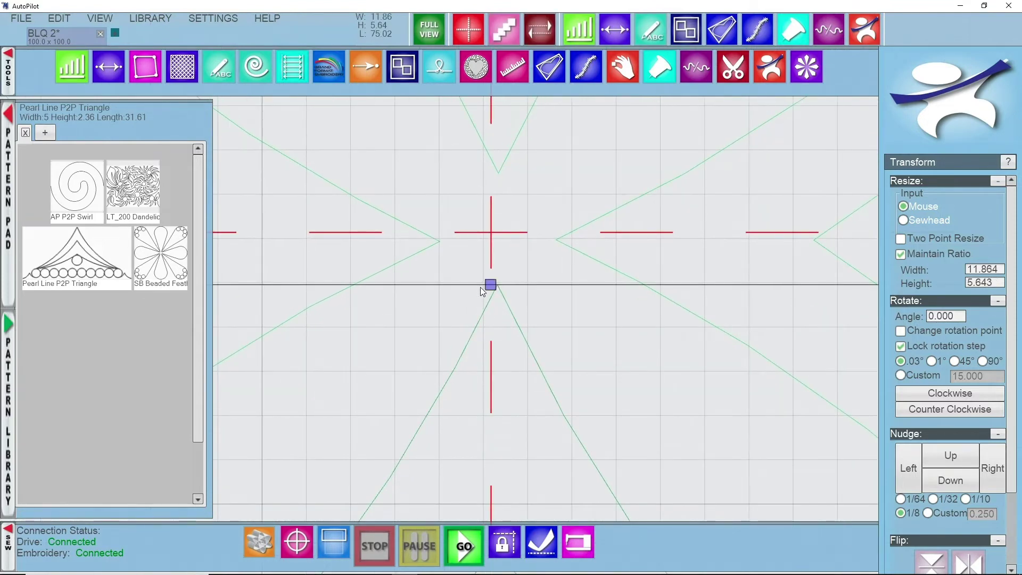
{"action": "left_click_drag", "start_coordinate": [489, 281], "coordinate": [488, 235]}
{"action": "scroll", "coordinate": [489, 234], "scroll_direction": "up", "scroll_amount": 1}
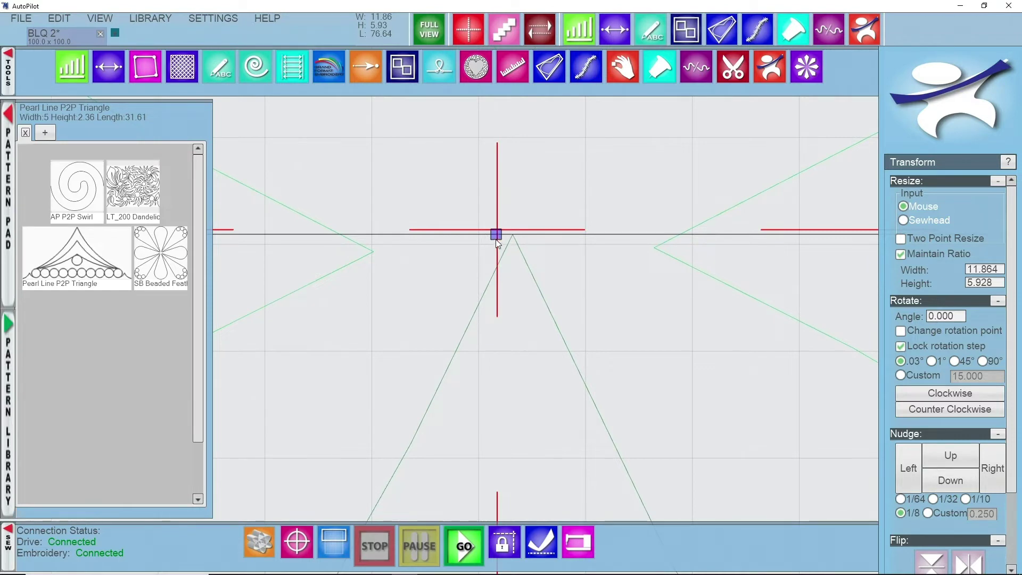
Step: With the Morph tool, move the bottom and left triangles' apex points onto the crosshair centre
{"action": "left_click", "coordinate": [551, 79]}
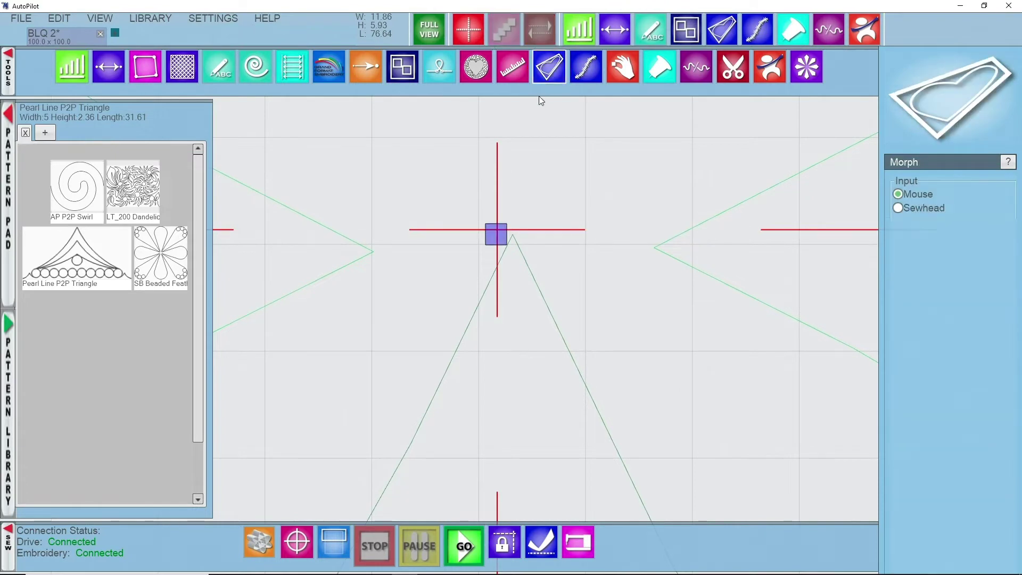
{"action": "left_click", "coordinate": [495, 235]}
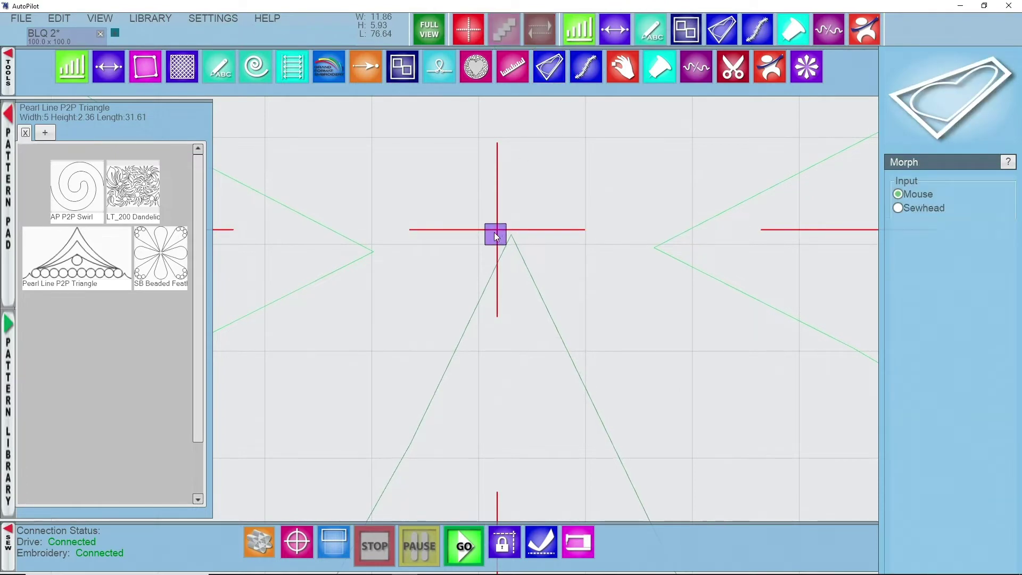
{"action": "left_click_drag", "start_coordinate": [495, 234], "coordinate": [481, 229]}
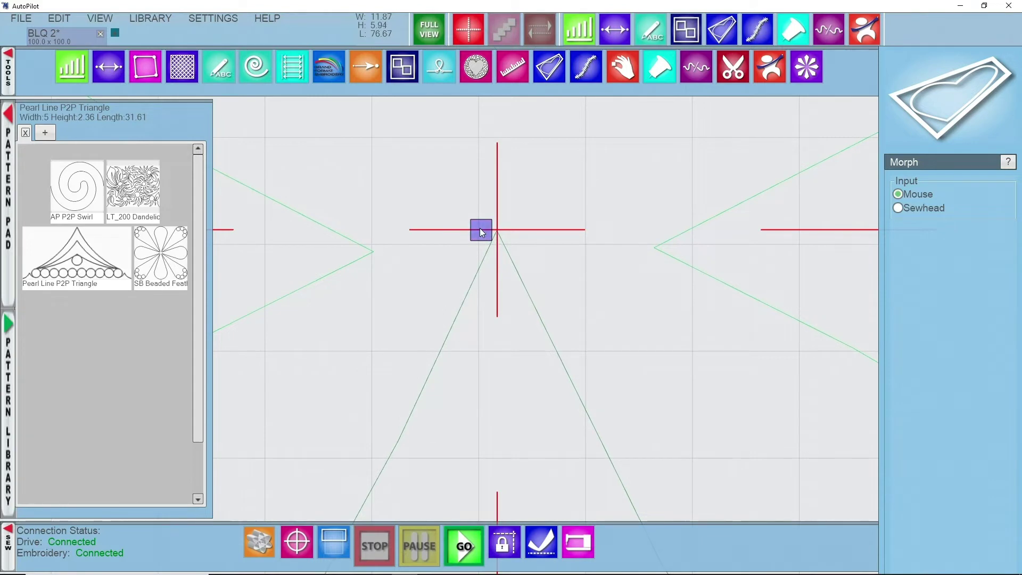
{"action": "scroll", "coordinate": [480, 228], "scroll_direction": "down", "scroll_amount": 2}
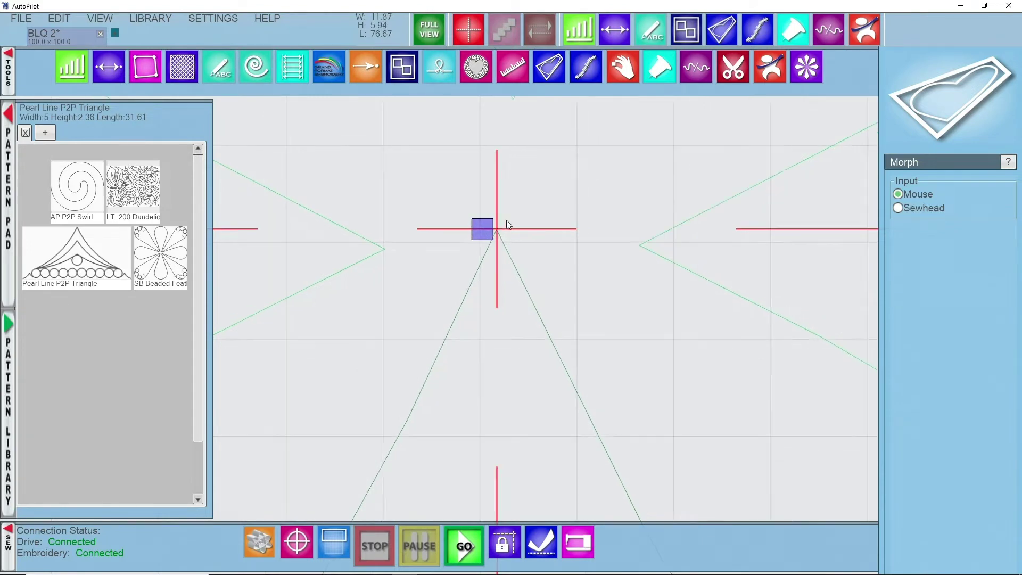
{"action": "left_click", "coordinate": [318, 192]}
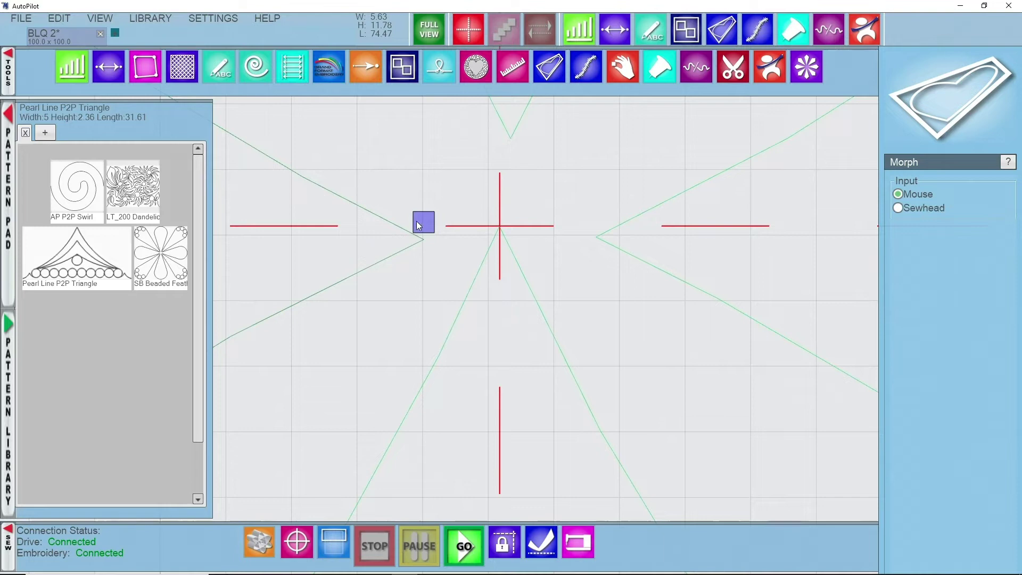
{"action": "left_click_drag", "start_coordinate": [419, 225], "coordinate": [493, 211]}
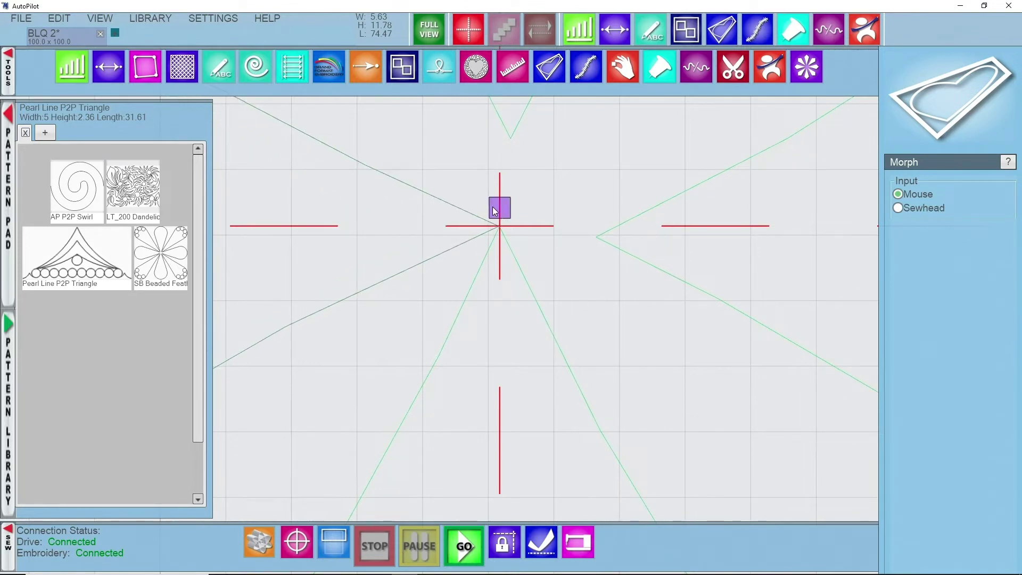
Step: Pull the top and right triangles' apex points onto the centre, then return to Transform
{"action": "left_click", "coordinate": [515, 138]}
{"action": "left_click_drag", "start_coordinate": [521, 149], "coordinate": [509, 231]}
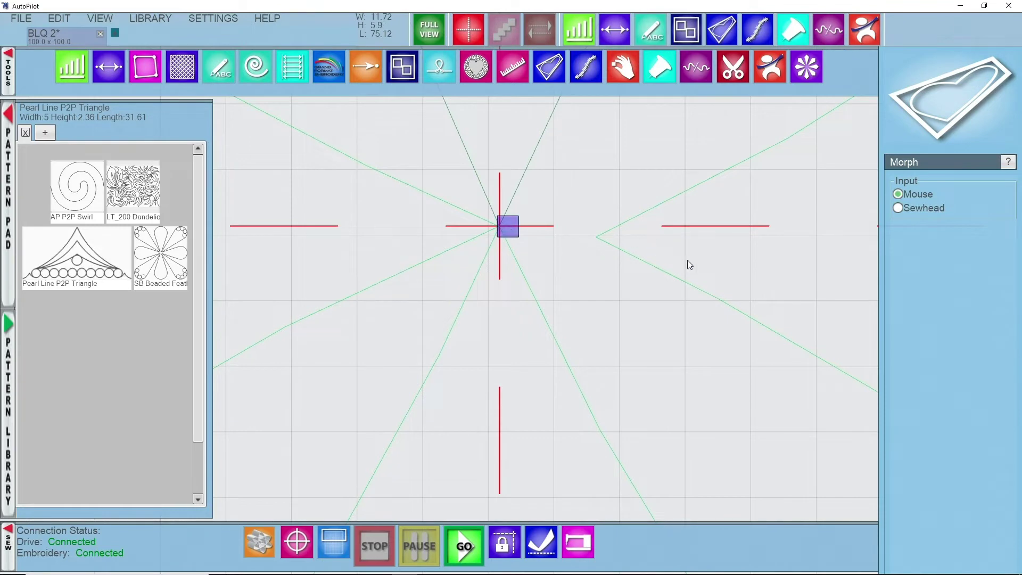
{"action": "left_click", "coordinate": [601, 244]}
{"action": "left_click_drag", "start_coordinate": [600, 244], "coordinate": [505, 236]}
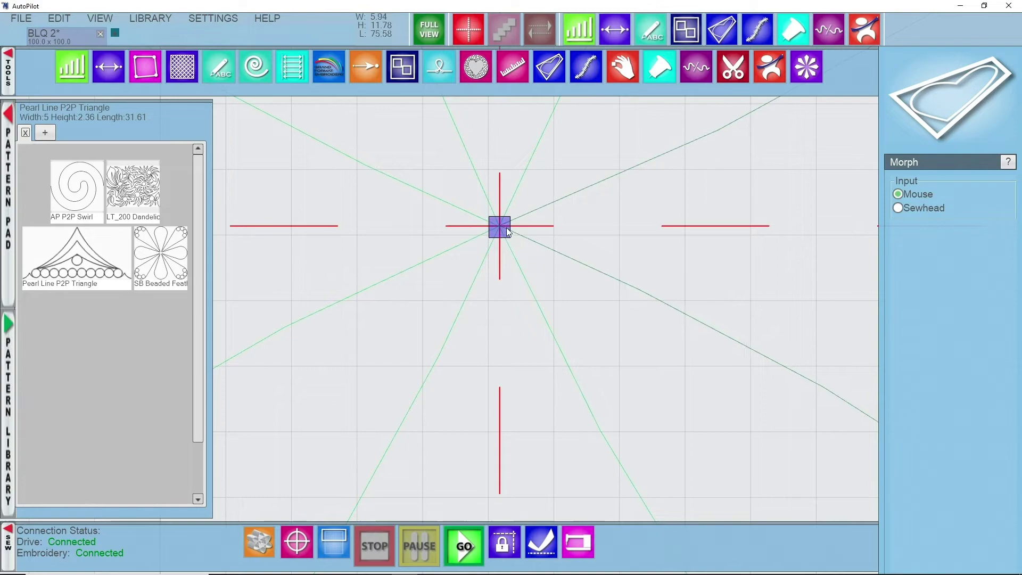
{"action": "left_click", "coordinate": [857, 30]}
{"action": "left_click", "coordinate": [856, 30]}
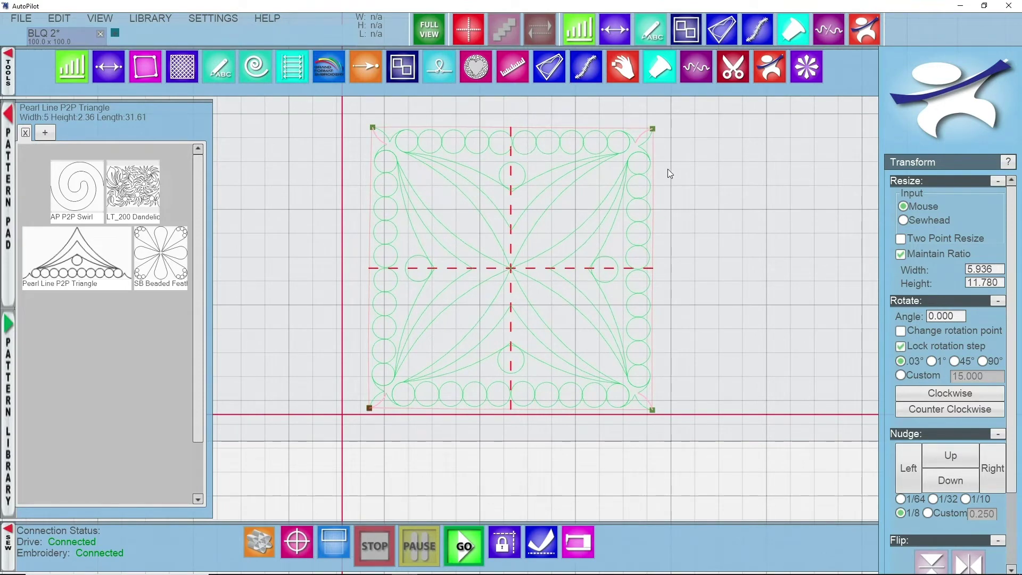
Step: Turn off the Pattern Crosshair and lock the 11.922 by 11.844 morphed block
{"action": "left_click", "coordinate": [654, 148]}
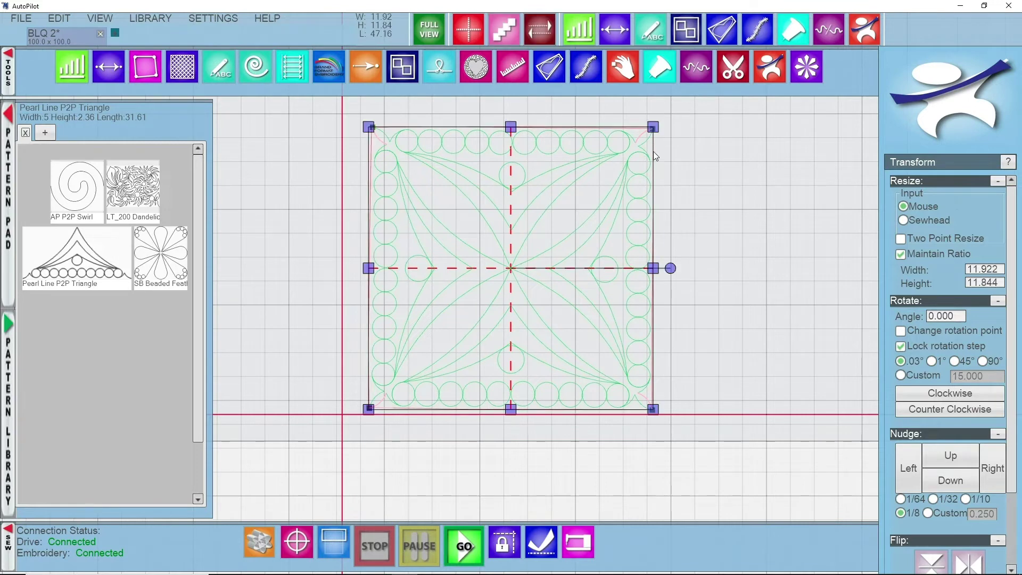
{"action": "left_click", "coordinate": [474, 31]}
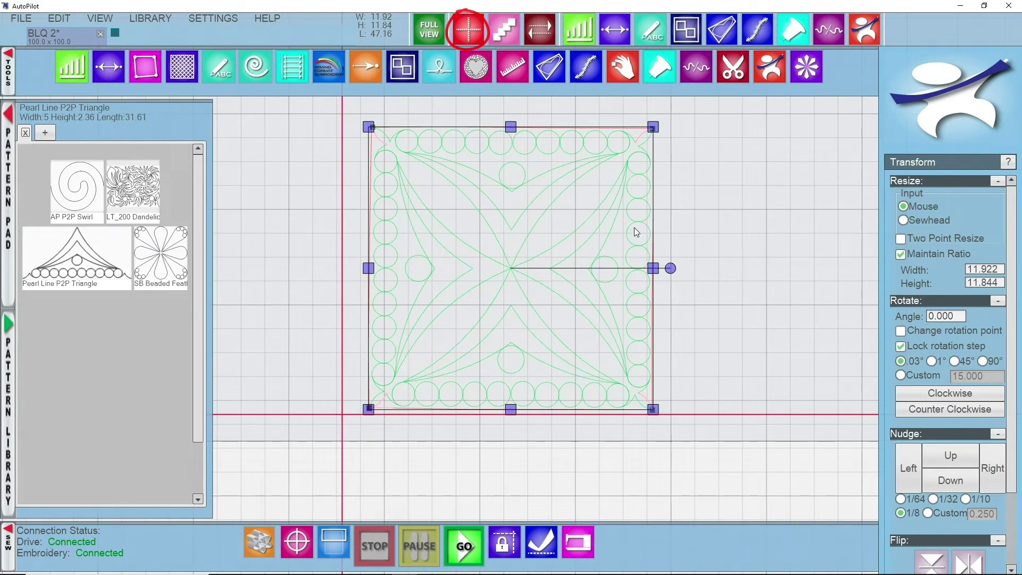
{"action": "right_click", "coordinate": [654, 170]}
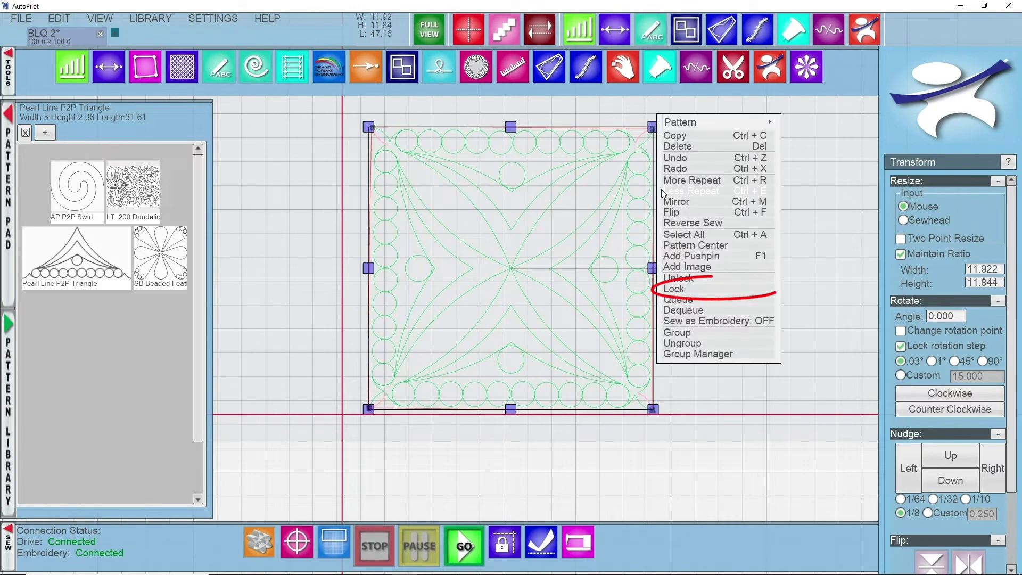
{"action": "left_click", "coordinate": [681, 293]}
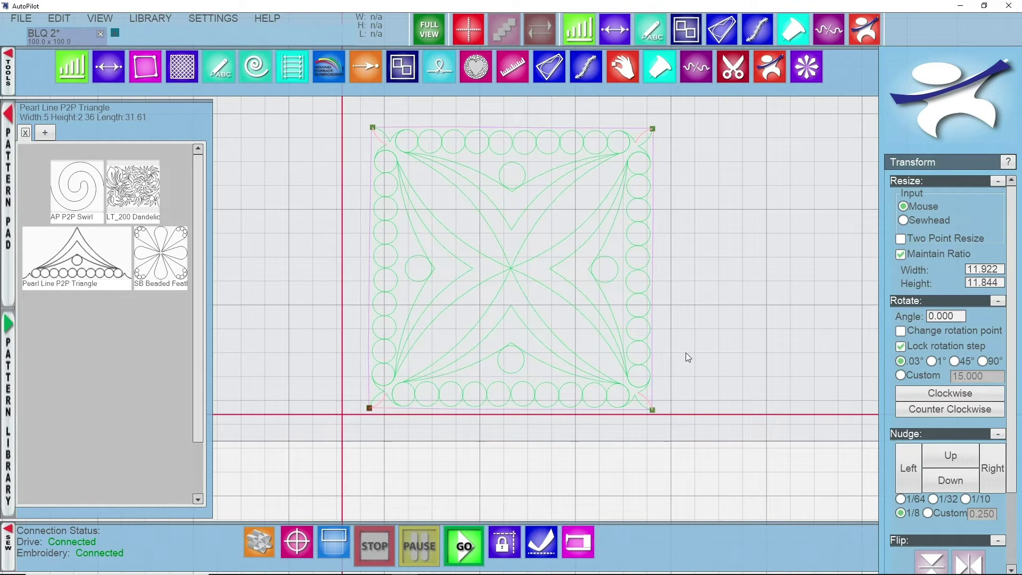
Step: Box-select the four Pearl Line triangles and Link them into one 302.69-length pattern
{"action": "left_click_drag", "start_coordinate": [704, 364], "coordinate": [391, 213]}
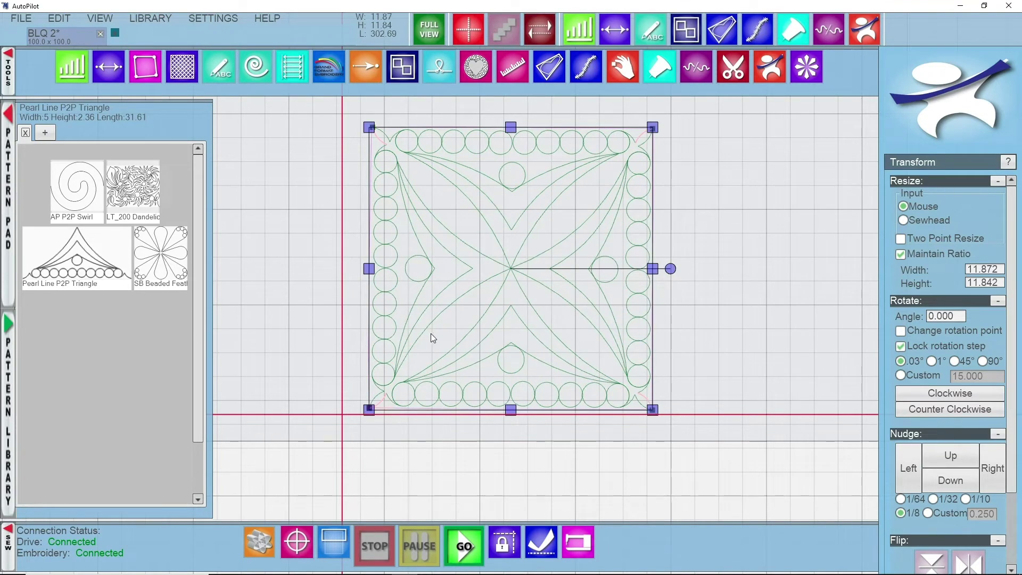
{"action": "left_click", "coordinate": [692, 32]}
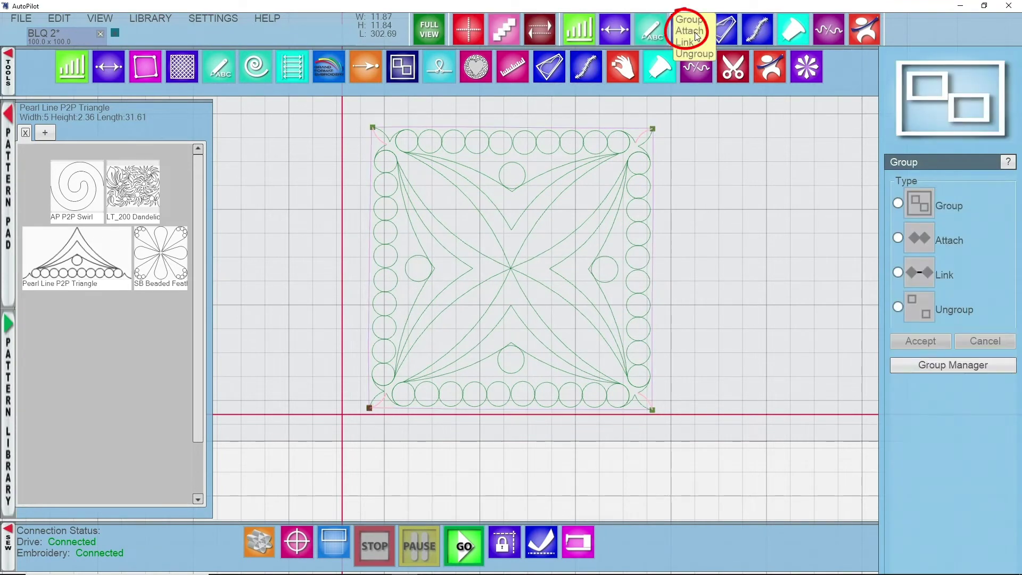
{"action": "left_click", "coordinate": [920, 273]}
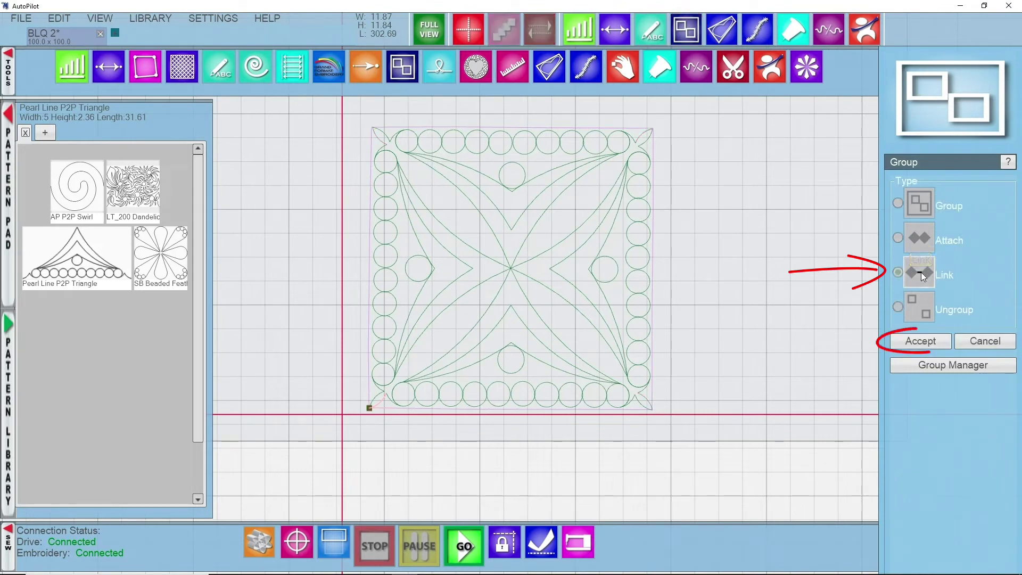
{"action": "left_click", "coordinate": [924, 340]}
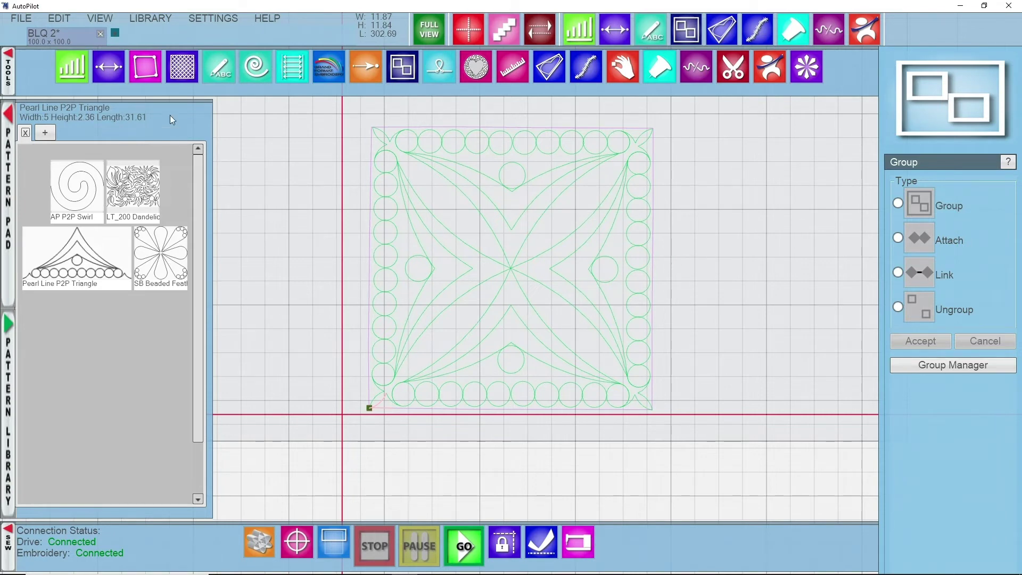
Step: Save the BLQ 2 project, then press GO from Transform to sew the 302.41 in block
{"action": "left_click", "coordinate": [21, 18]}
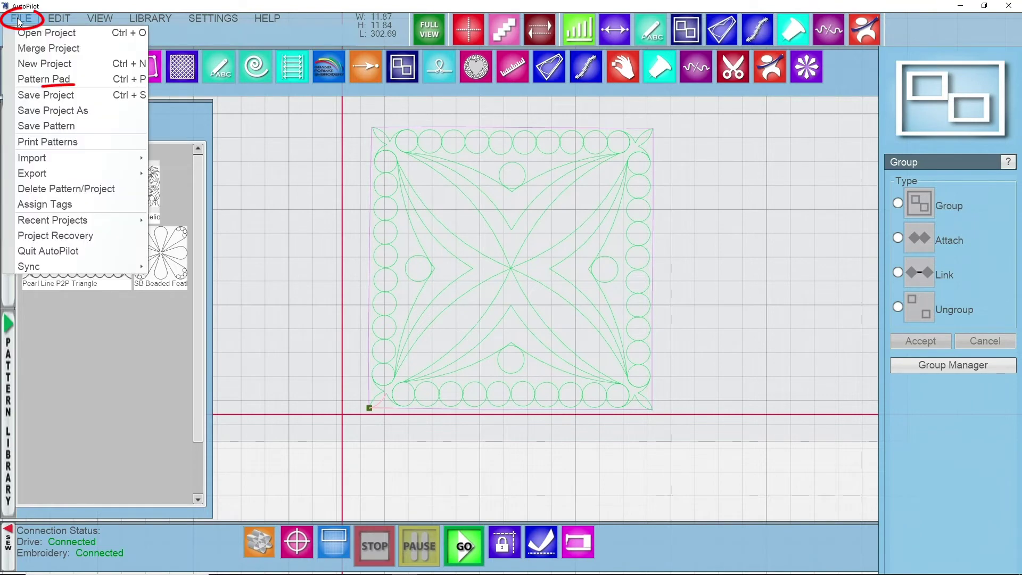
{"action": "left_click", "coordinate": [33, 94]}
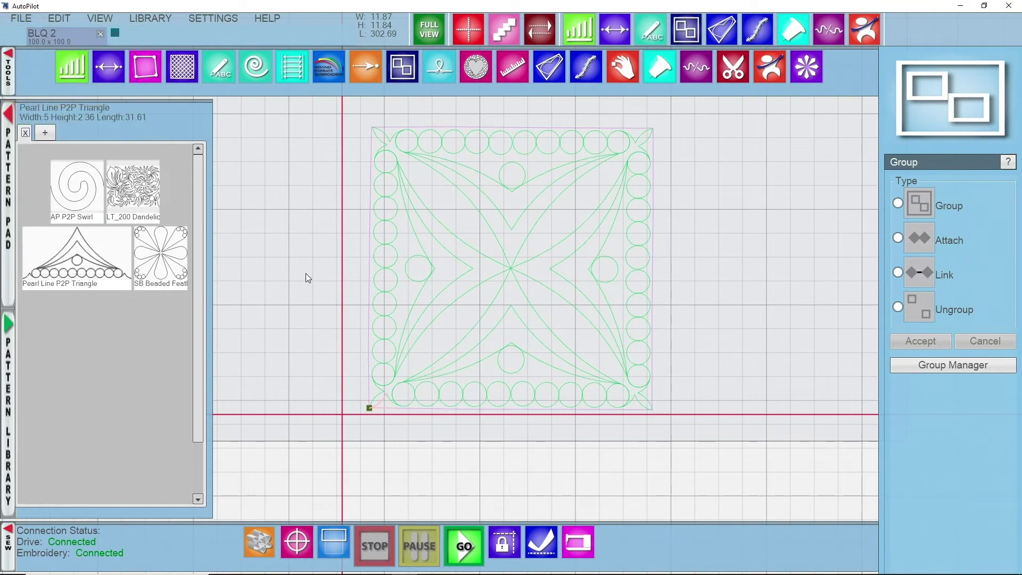
{"action": "left_click", "coordinate": [774, 78]}
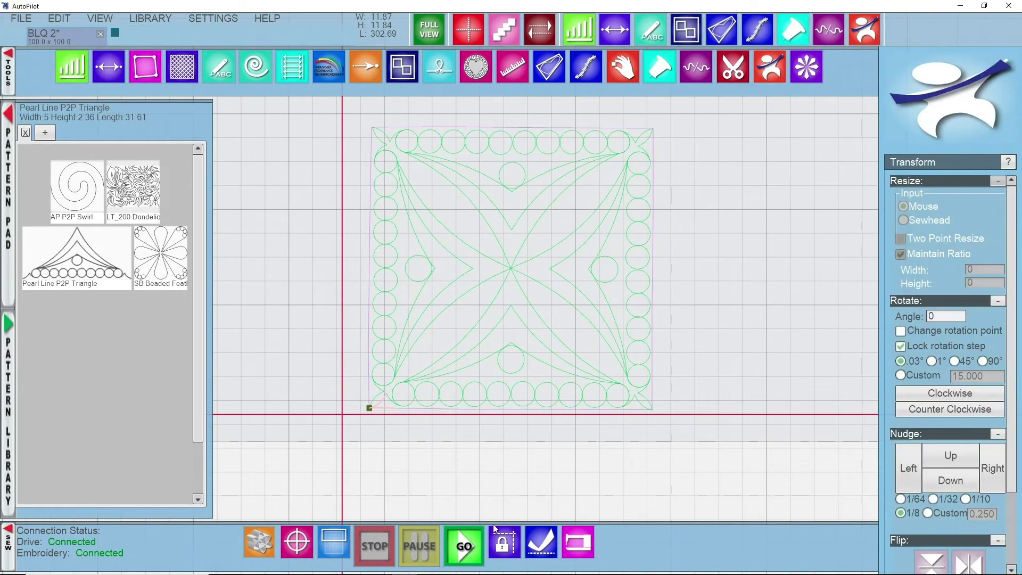
{"action": "left_click", "coordinate": [471, 551]}
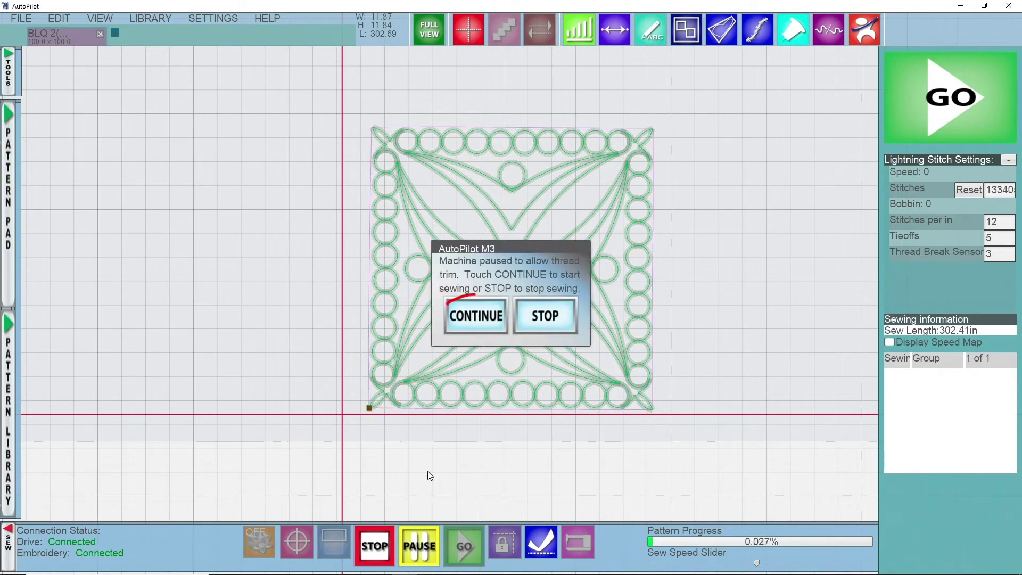
Step: Continue sewing in the AutoPilot M3 thread-trim dialog
{"action": "left_click", "coordinate": [475, 321]}
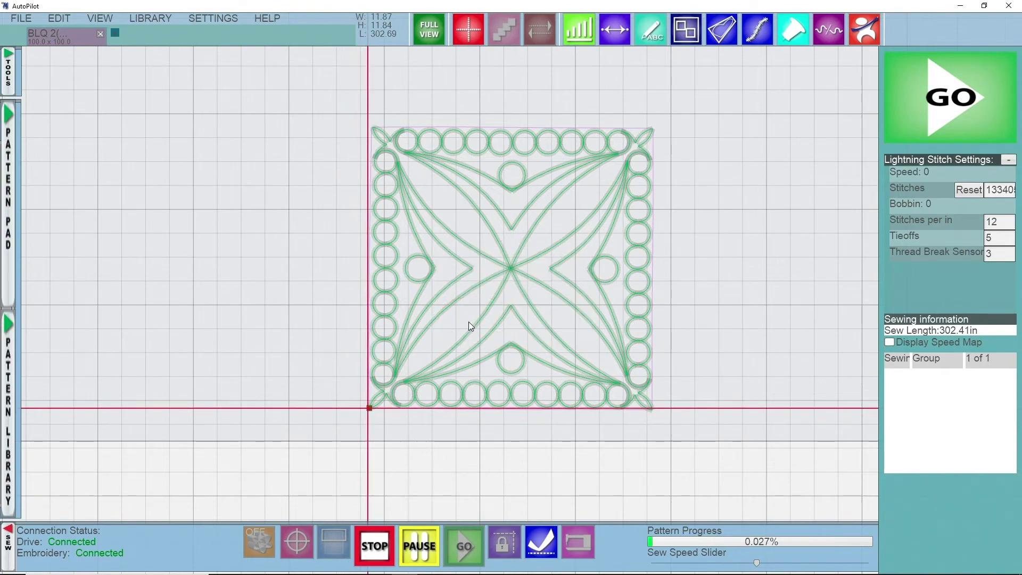